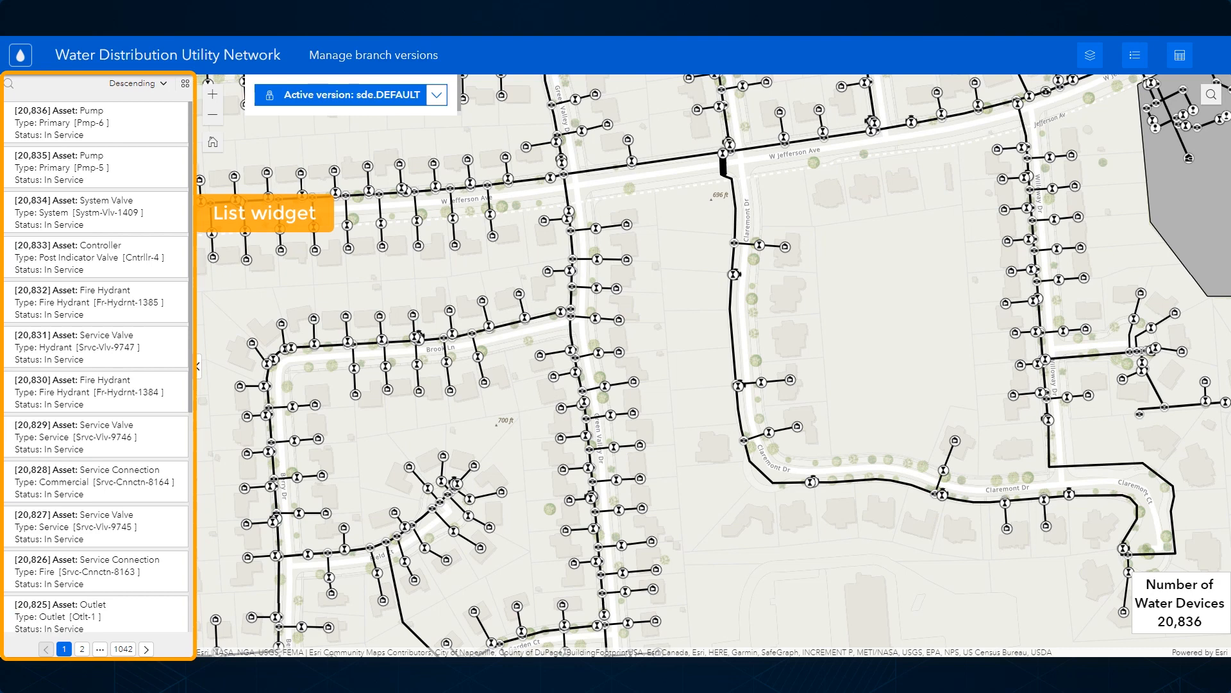
Step: Open the Water Device table and expand the branch version list, sorting the versions by name in descending order
left_click(1179, 58)
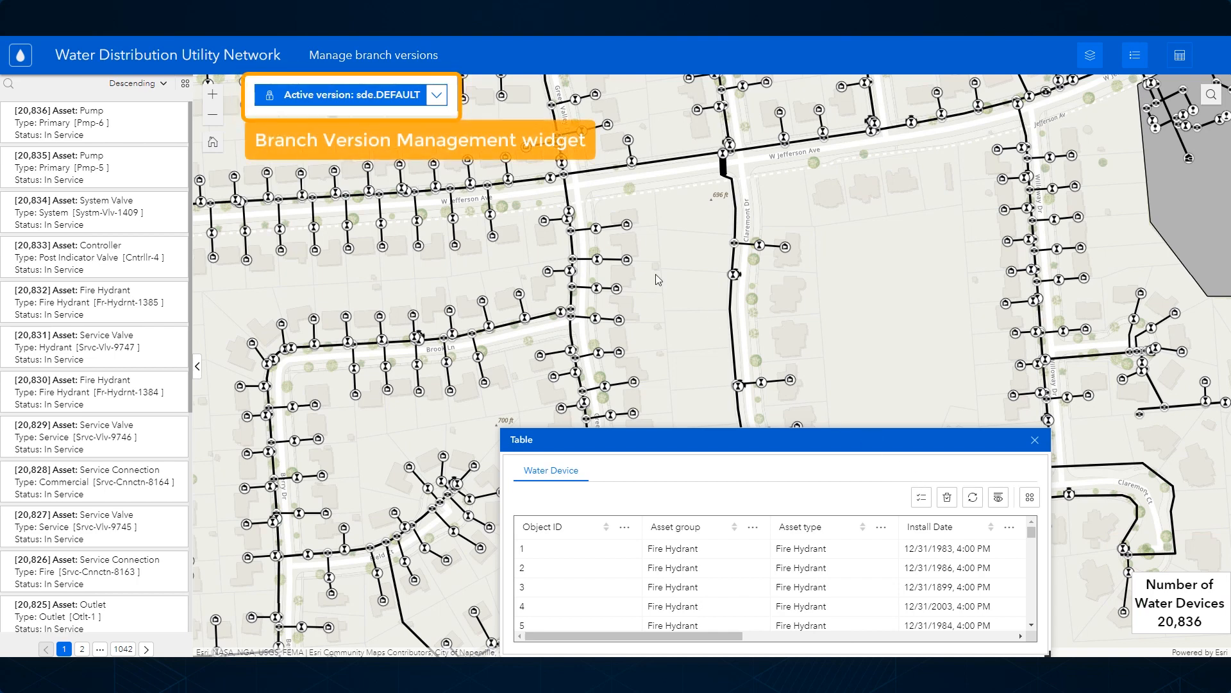
left_click(437, 96)
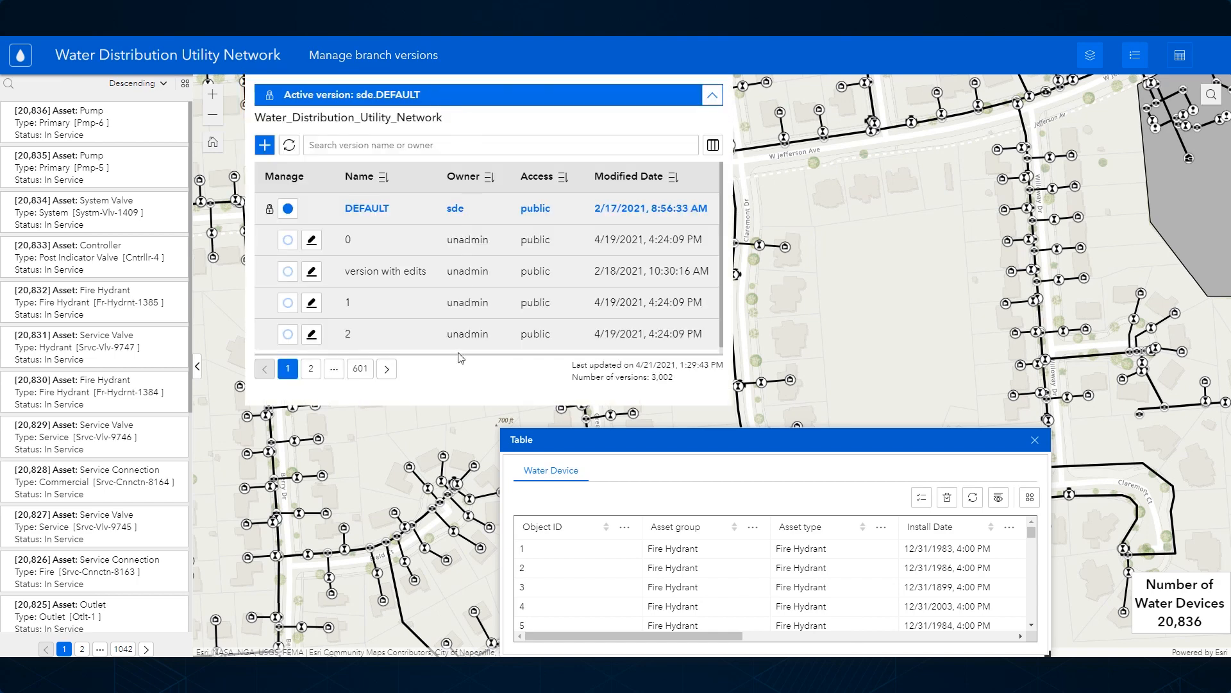
left_click(388, 180)
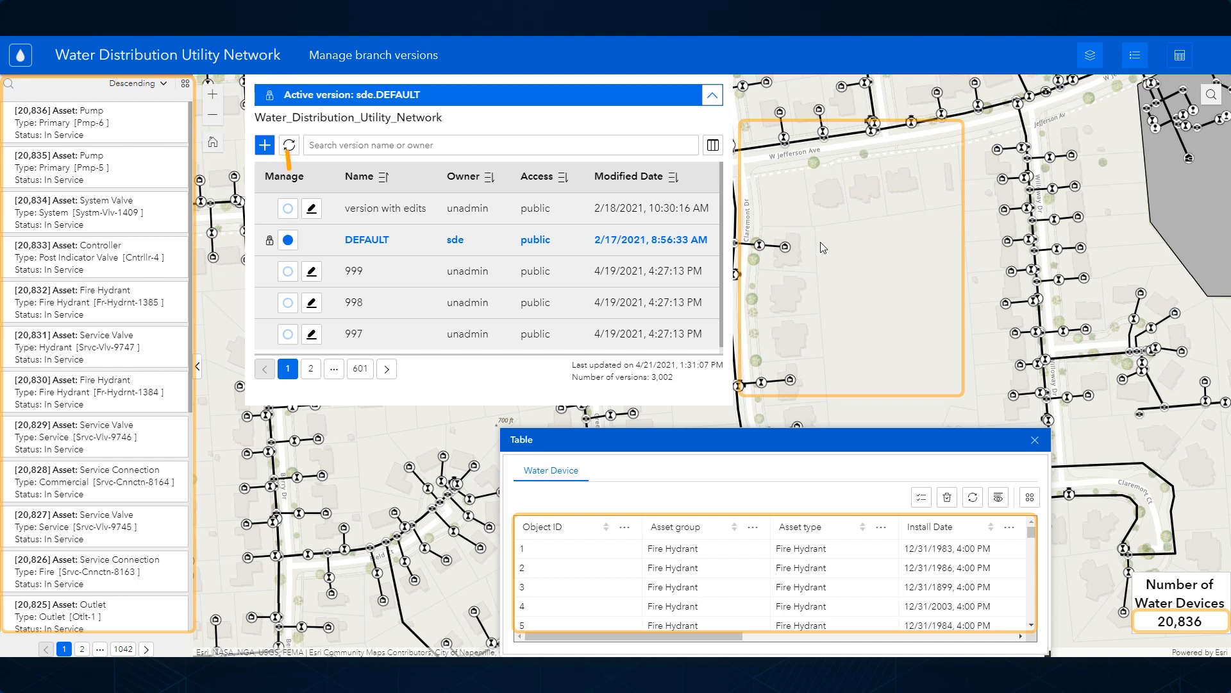
Step: Switch to the version named "version with edits" and sort the Water Device table by Object ID in descending order
left_click(288, 208)
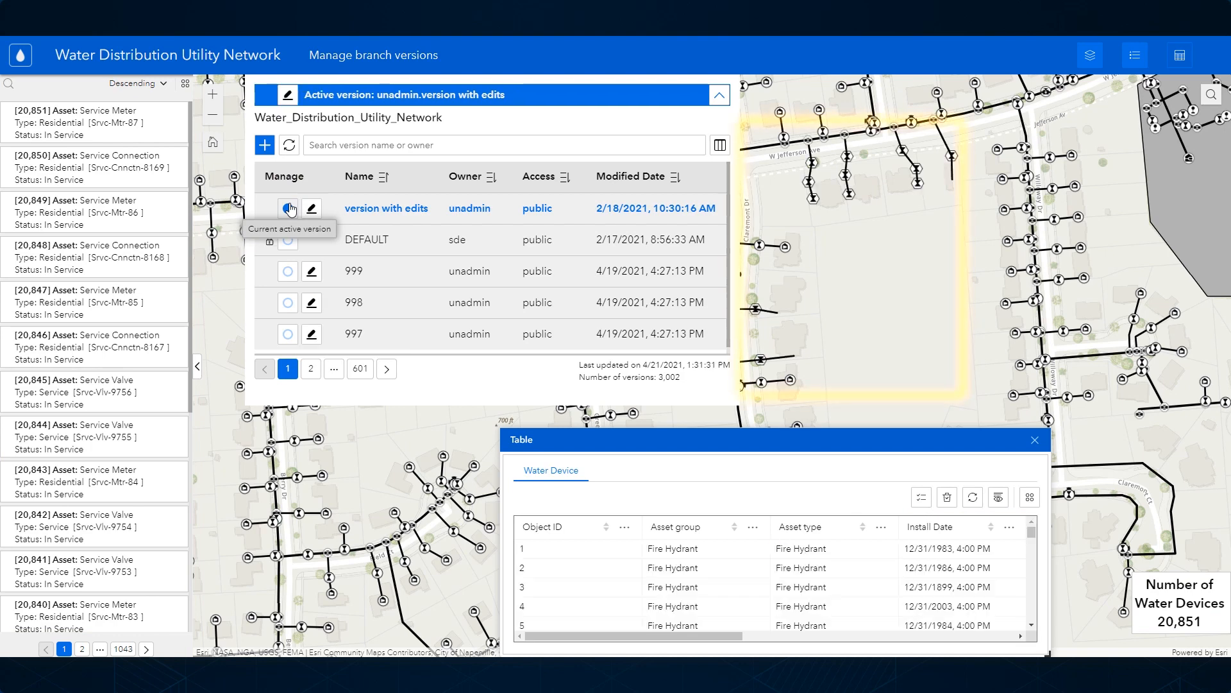
left_click(606, 527)
left_click(606, 531)
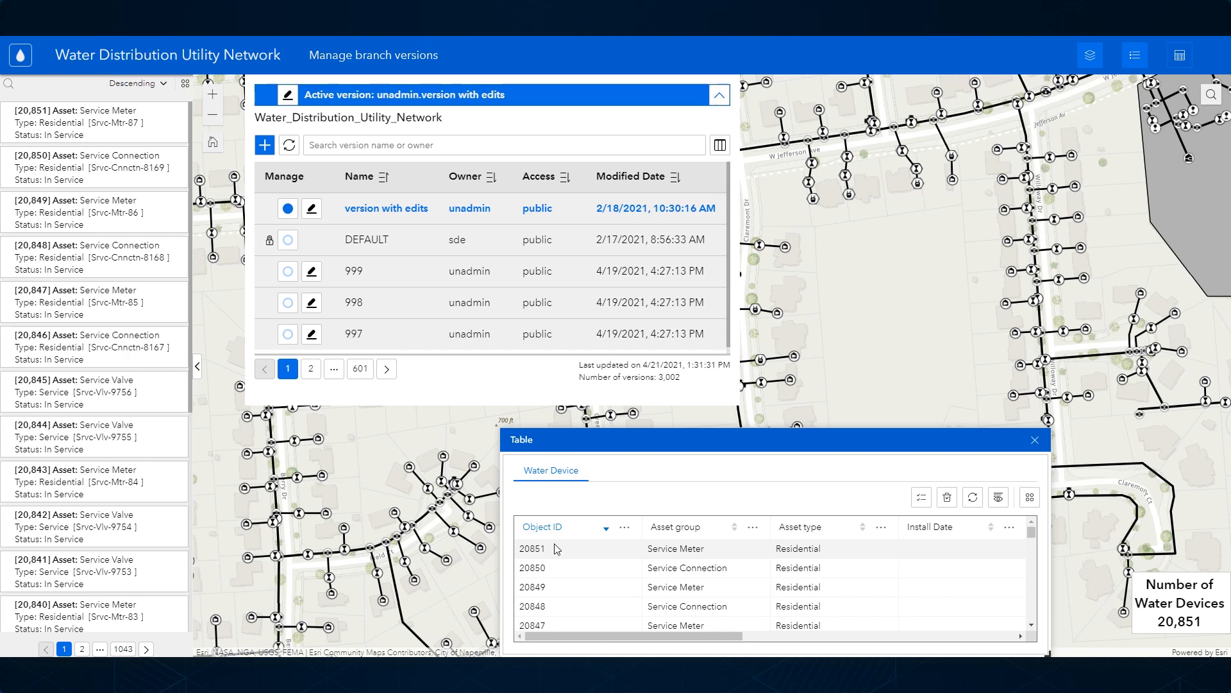
Step: Switch to the DEFAULT version and back to "version with edits" to compare their water devices on the map
left_click(288, 241)
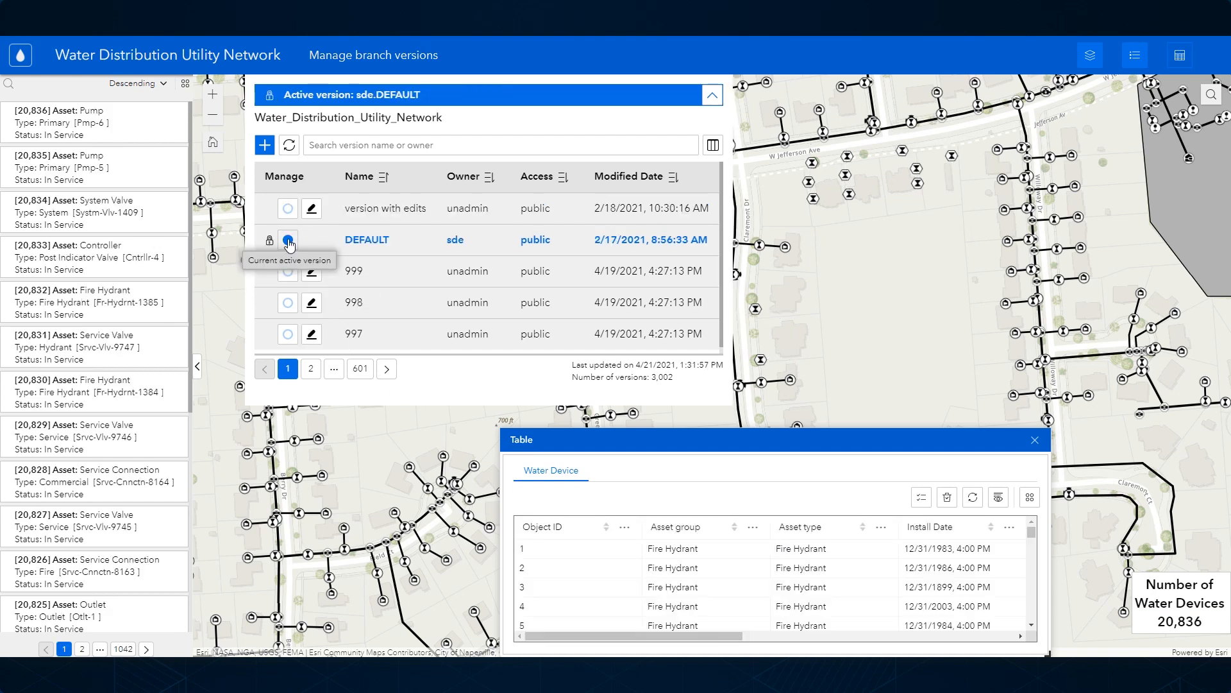
left_click(289, 214)
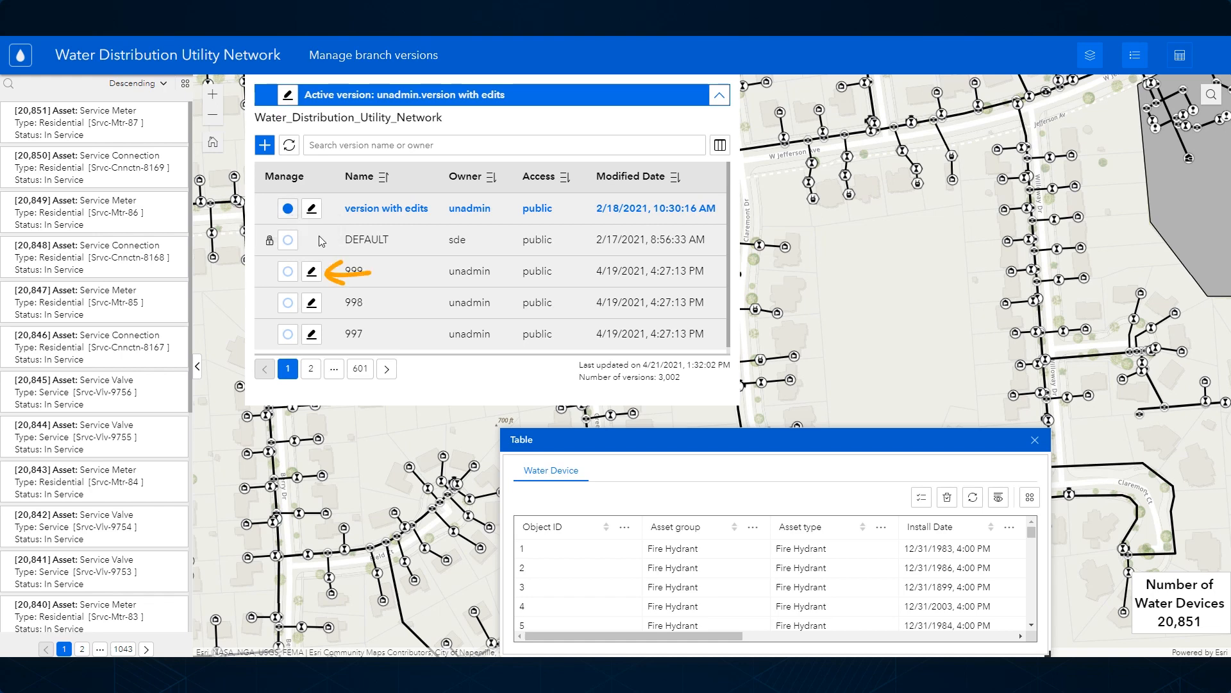
Step: Rename version 999 as 999-example and give it the description "this is a description"
left_click(311, 271)
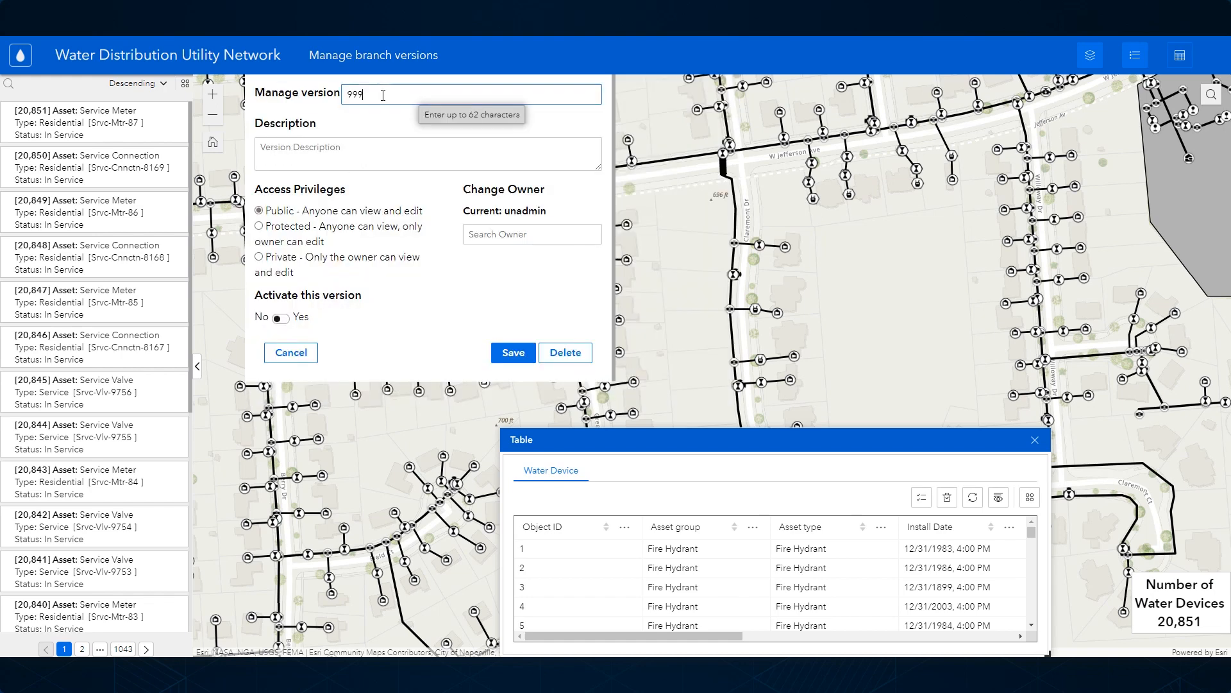
type("-example")
left_click(388, 139)
type("this is a description")
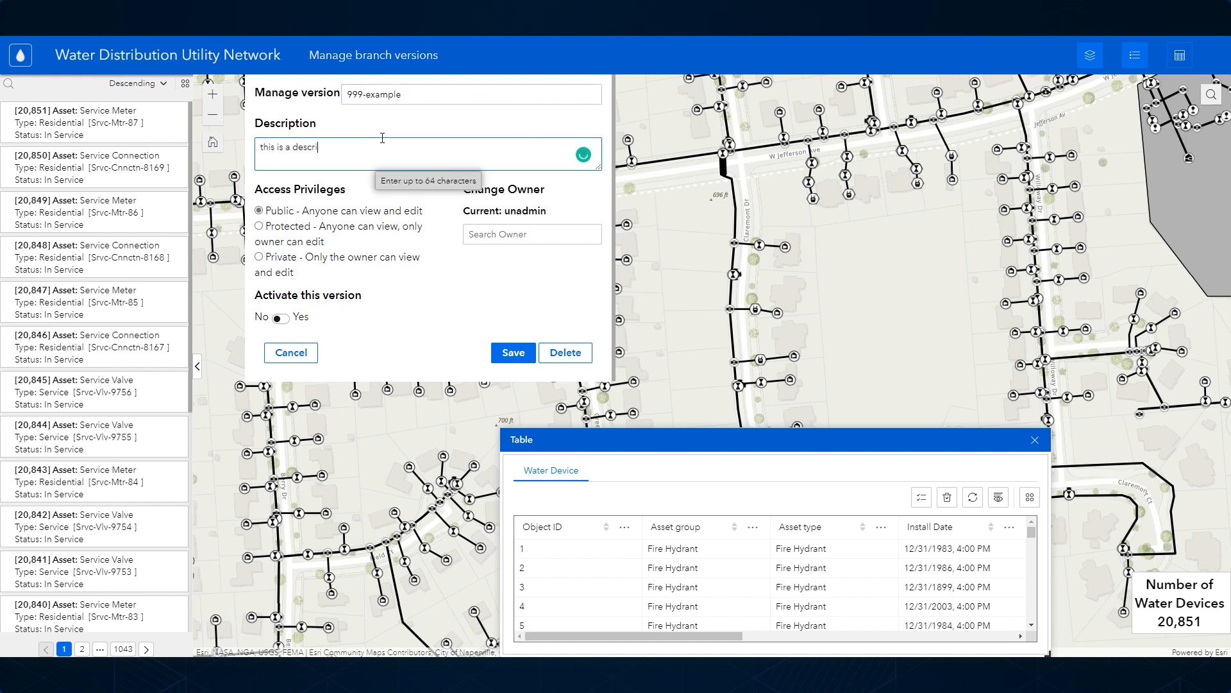
Step: Assign 999-example to the owner unadmin with Protected access, set it to be activated, and save the version
left_click(488, 238)
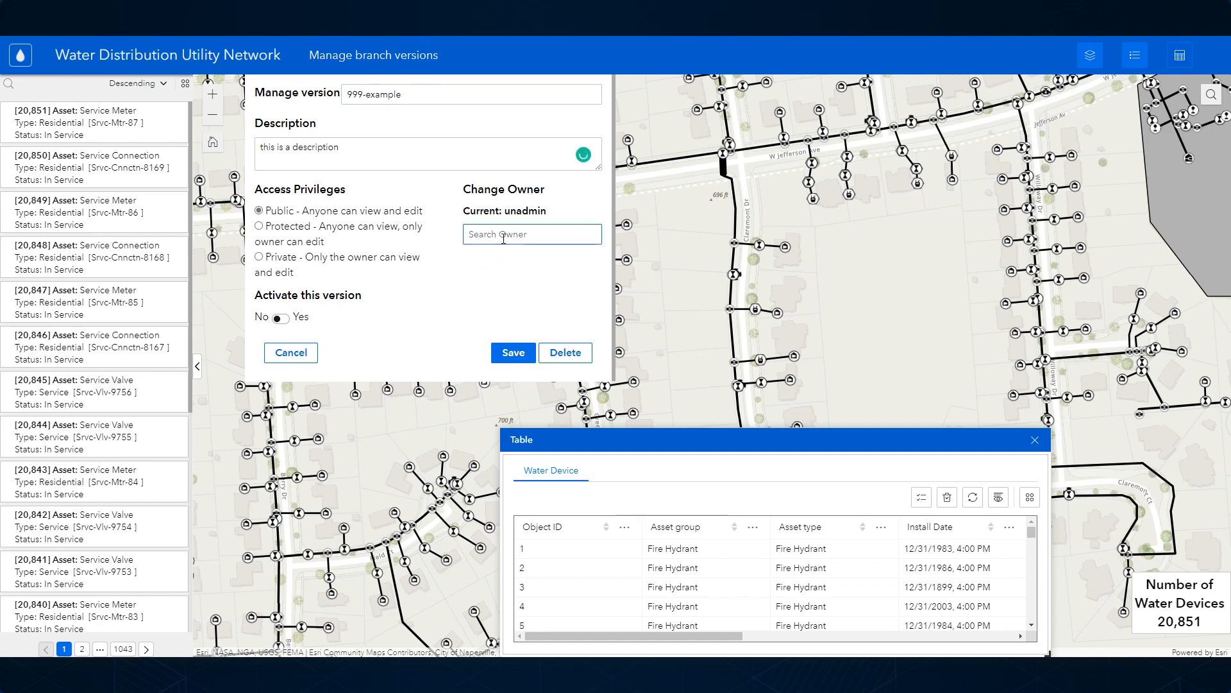
type("unadmin")
left_click(506, 260)
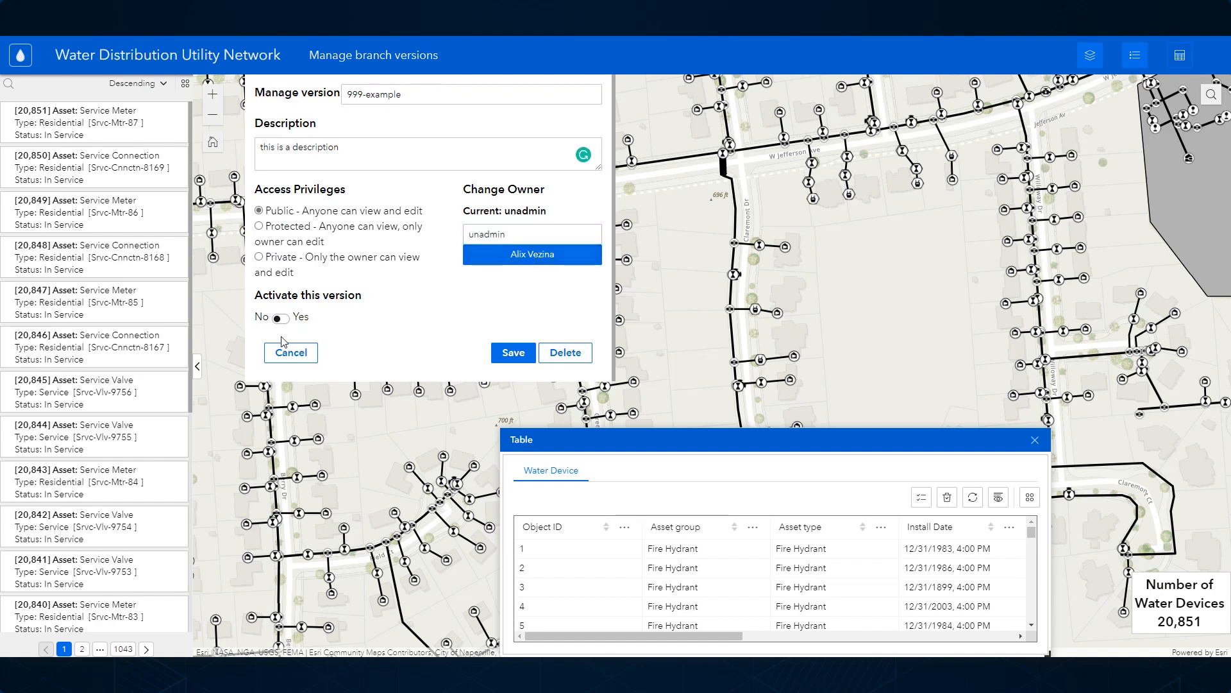
left_click(282, 319)
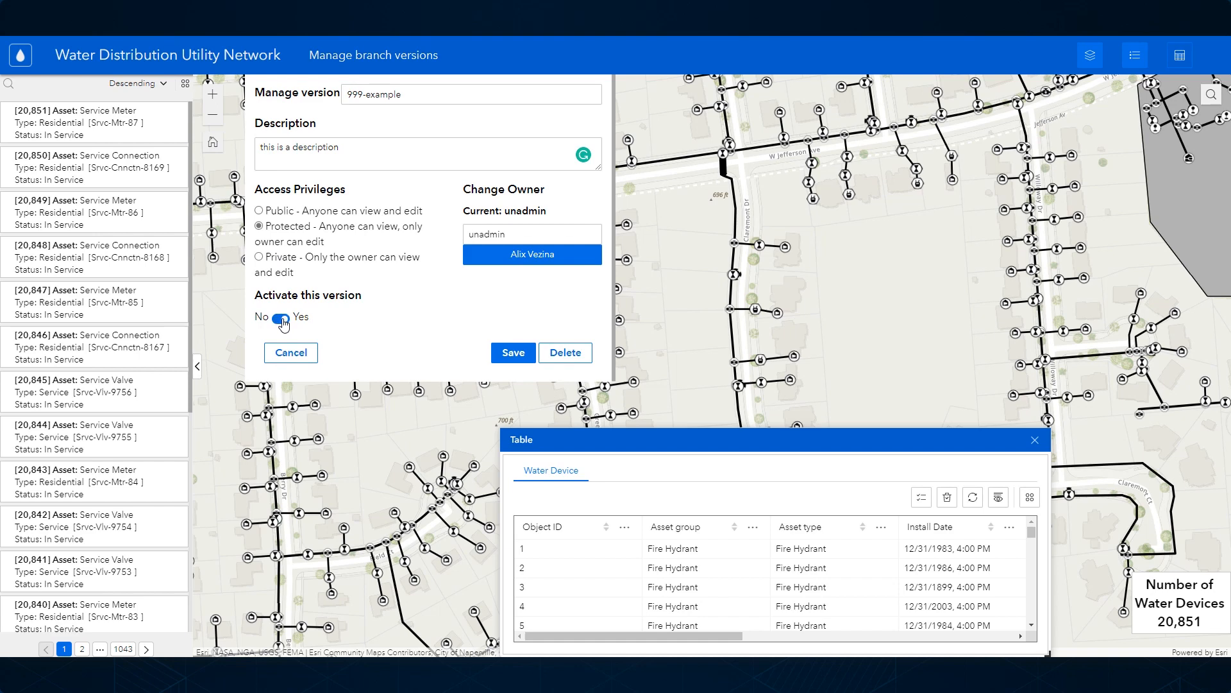
left_click(512, 354)
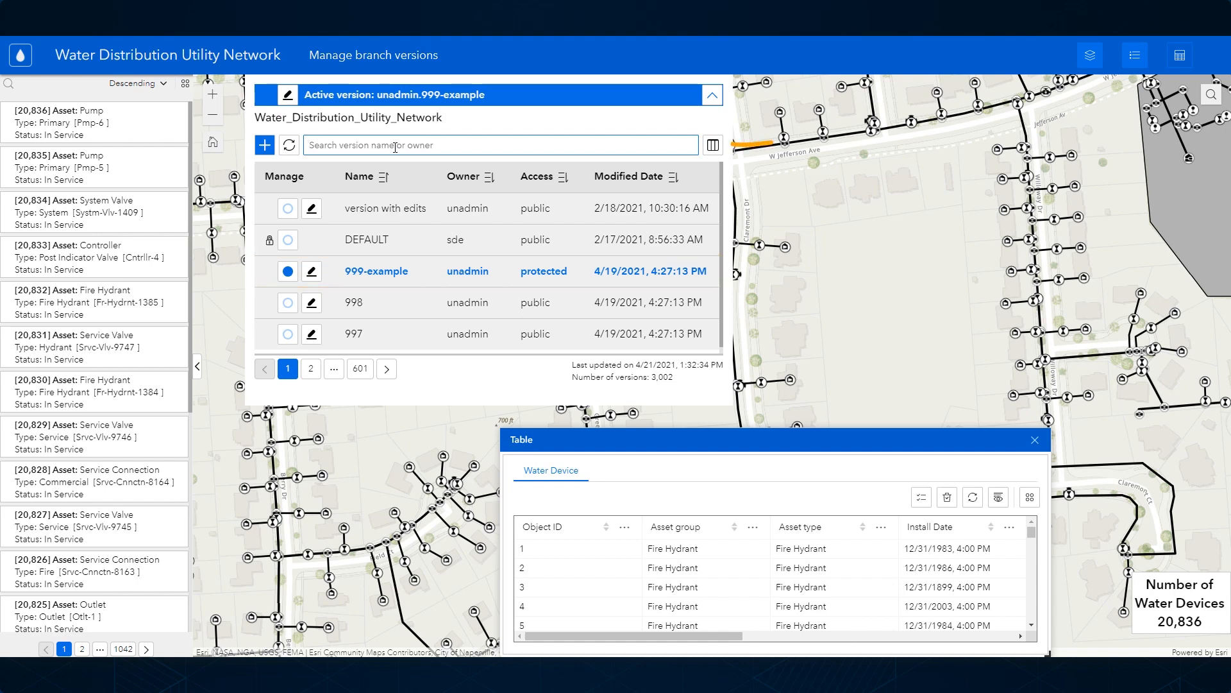
Step: Show the Creation Date column in the version list
left_click(712, 145)
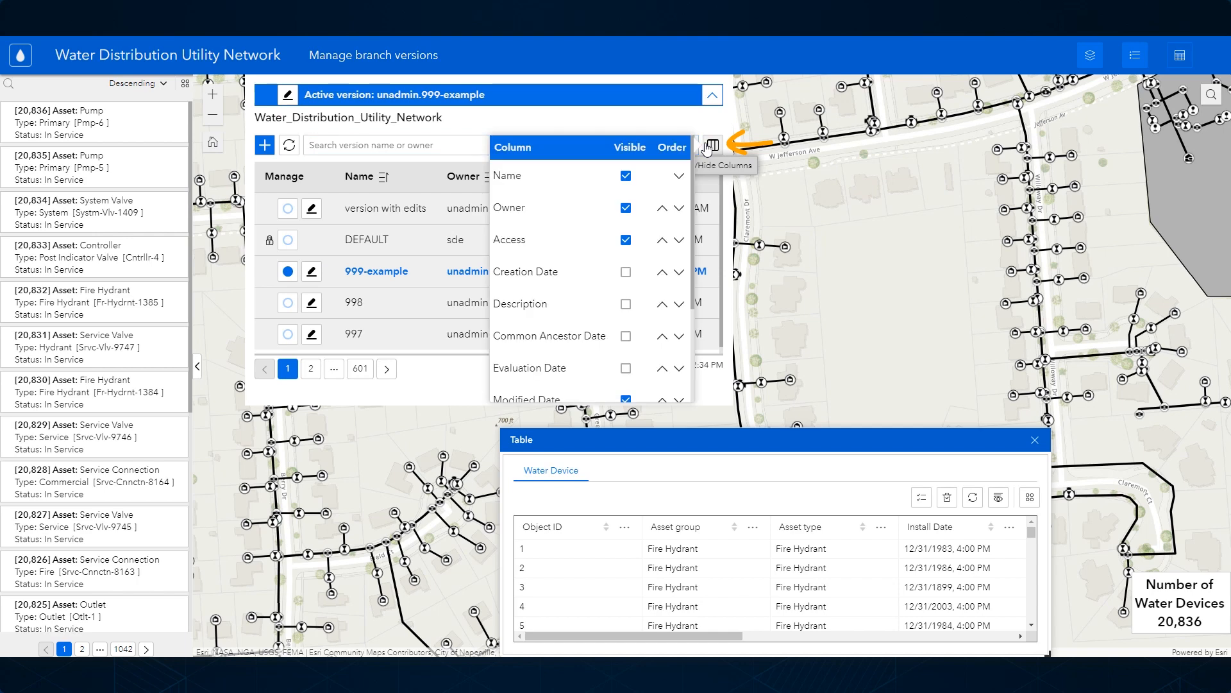
left_click(626, 272)
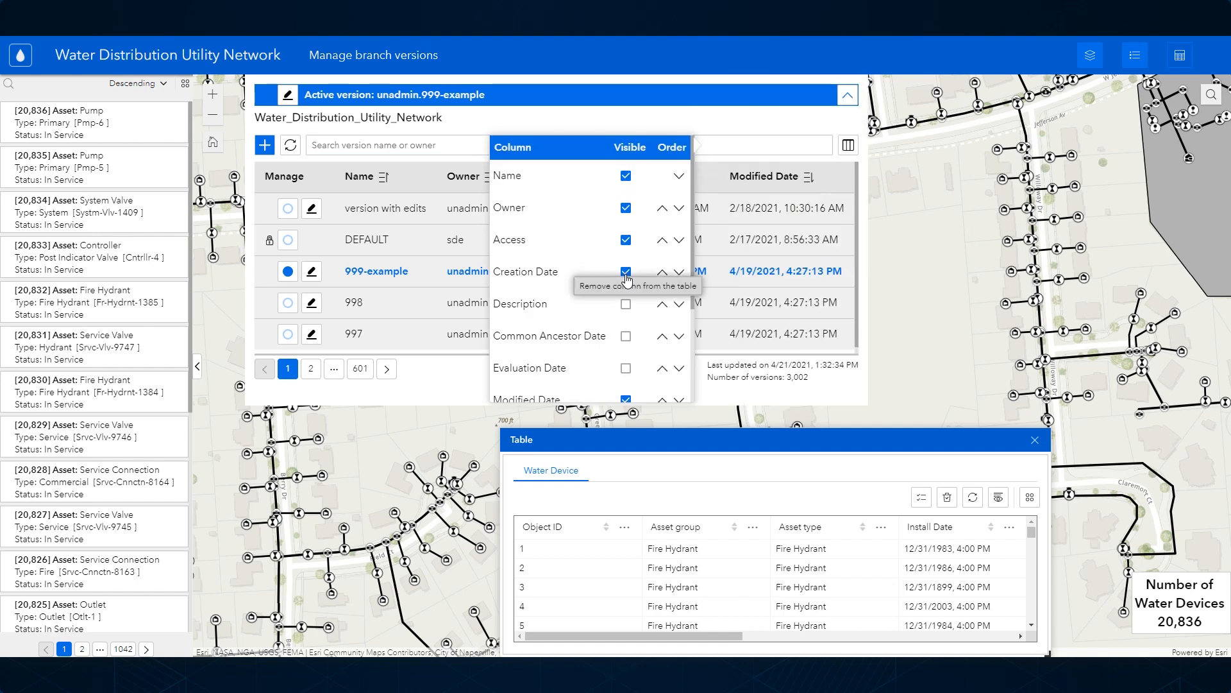
left_click(850, 147)
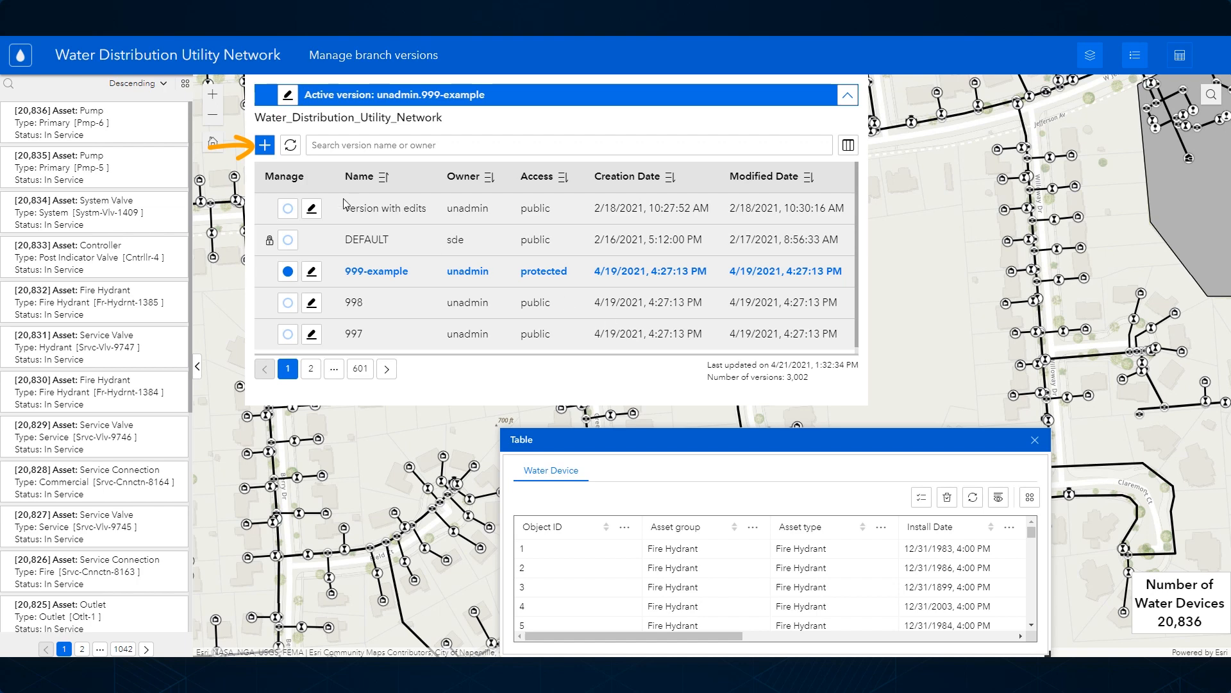
Step: Start a new branch version named version001 with the description "example"
left_click(264, 145)
left_click(358, 96)
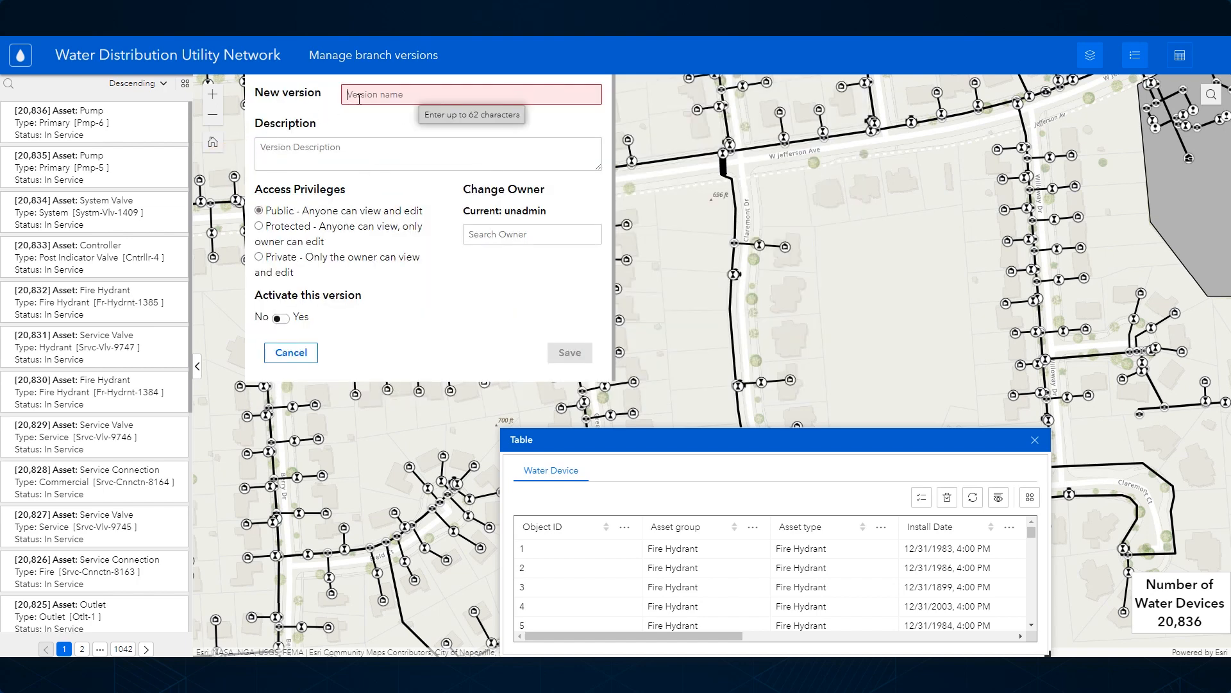
type("version001")
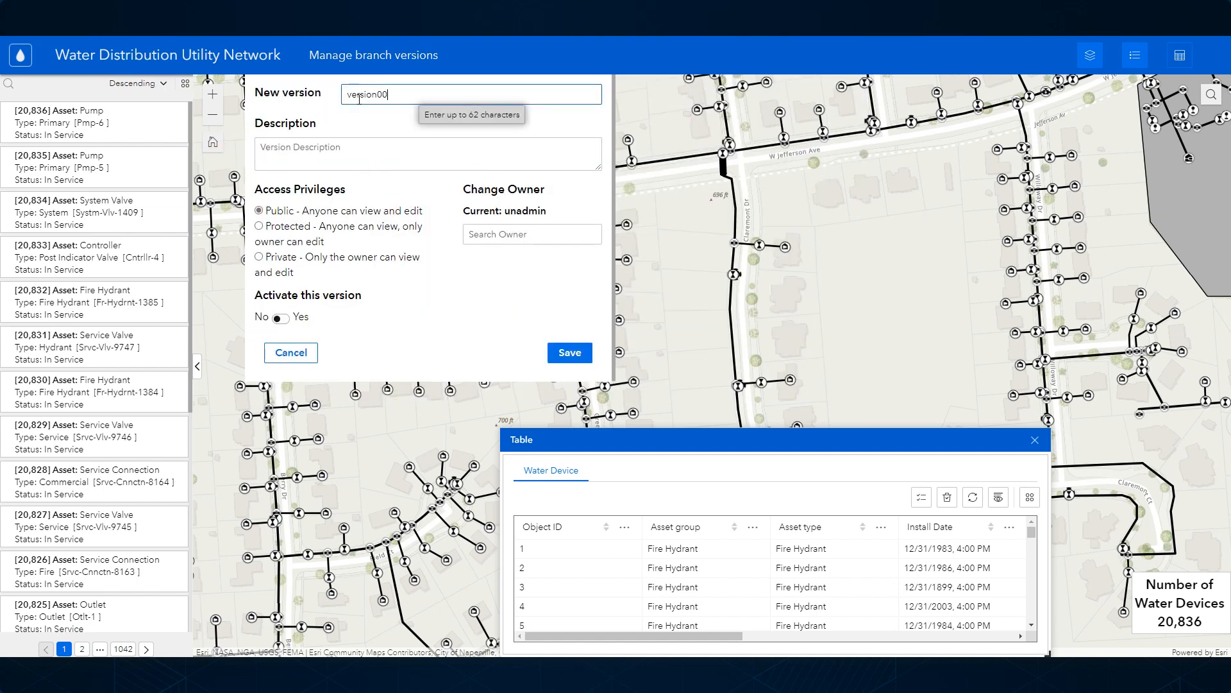
left_click(366, 148)
type("example")
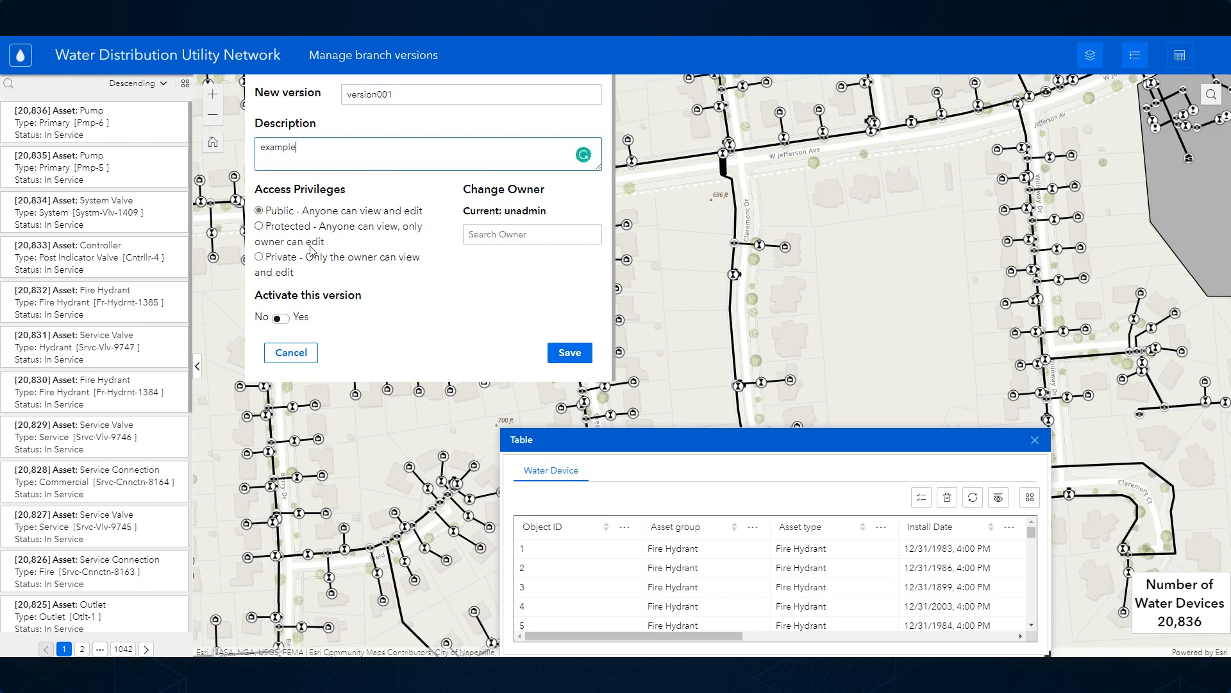
Step: Give version001 Private access with unadmin as owner and save it without activating it
left_click(267, 257)
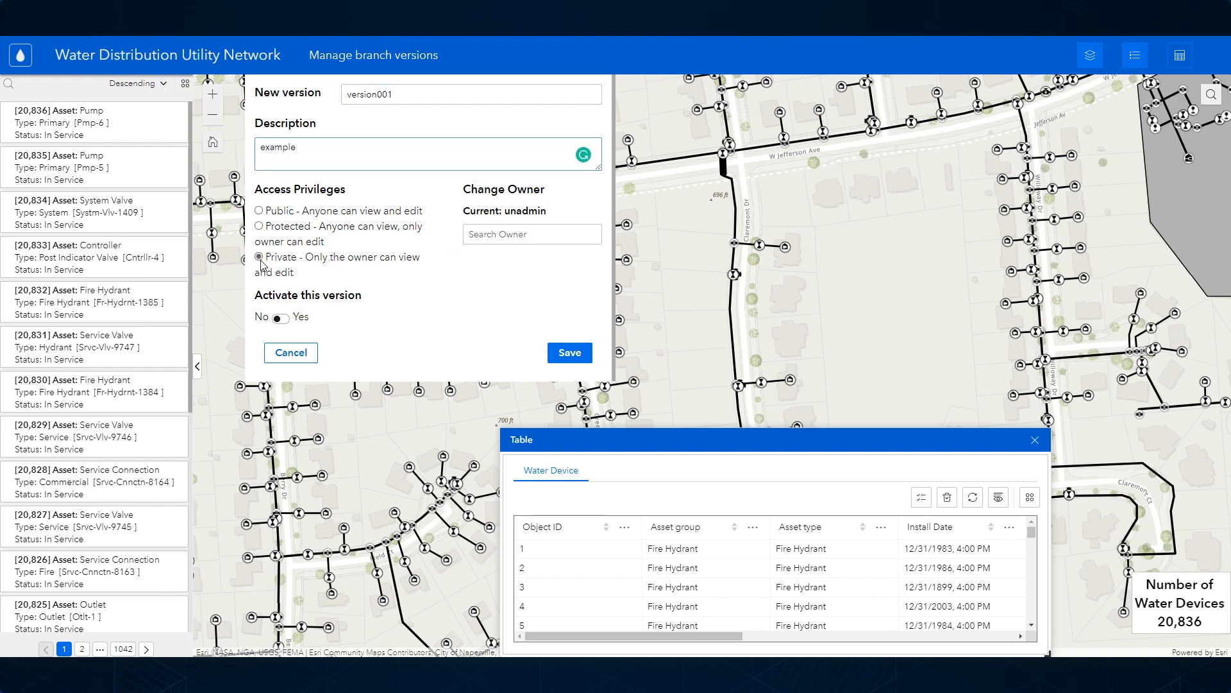
left_click(519, 235)
type("a")
left_click(513, 259)
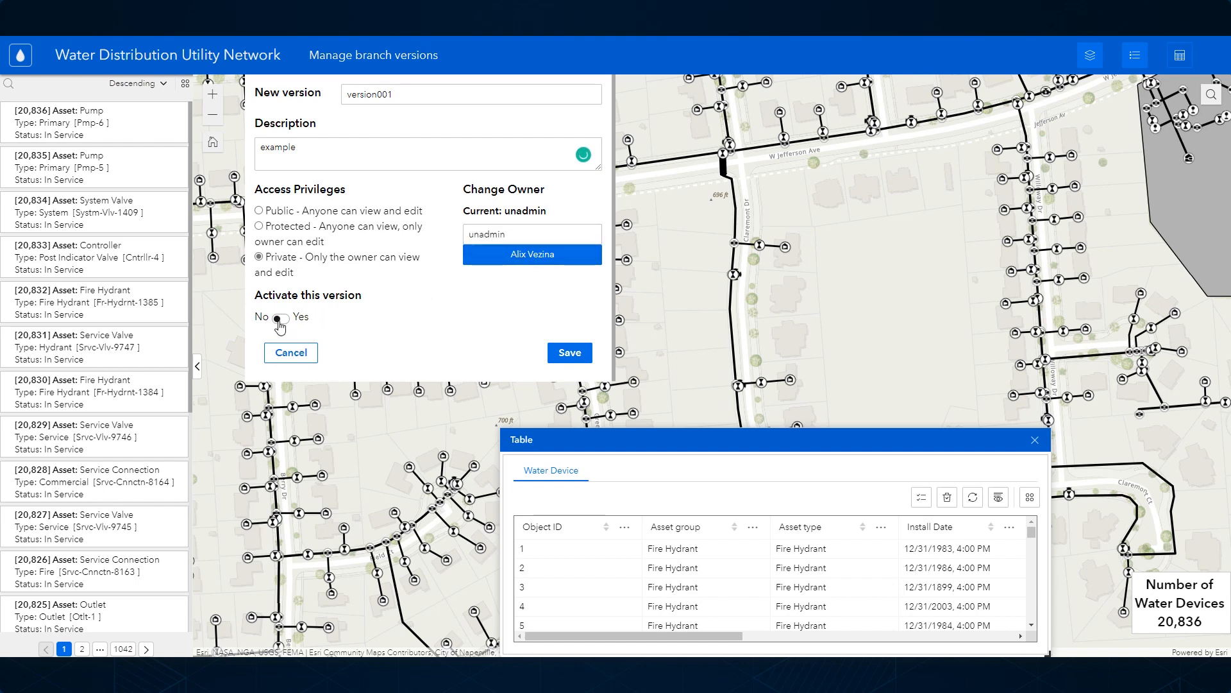
left_click(567, 357)
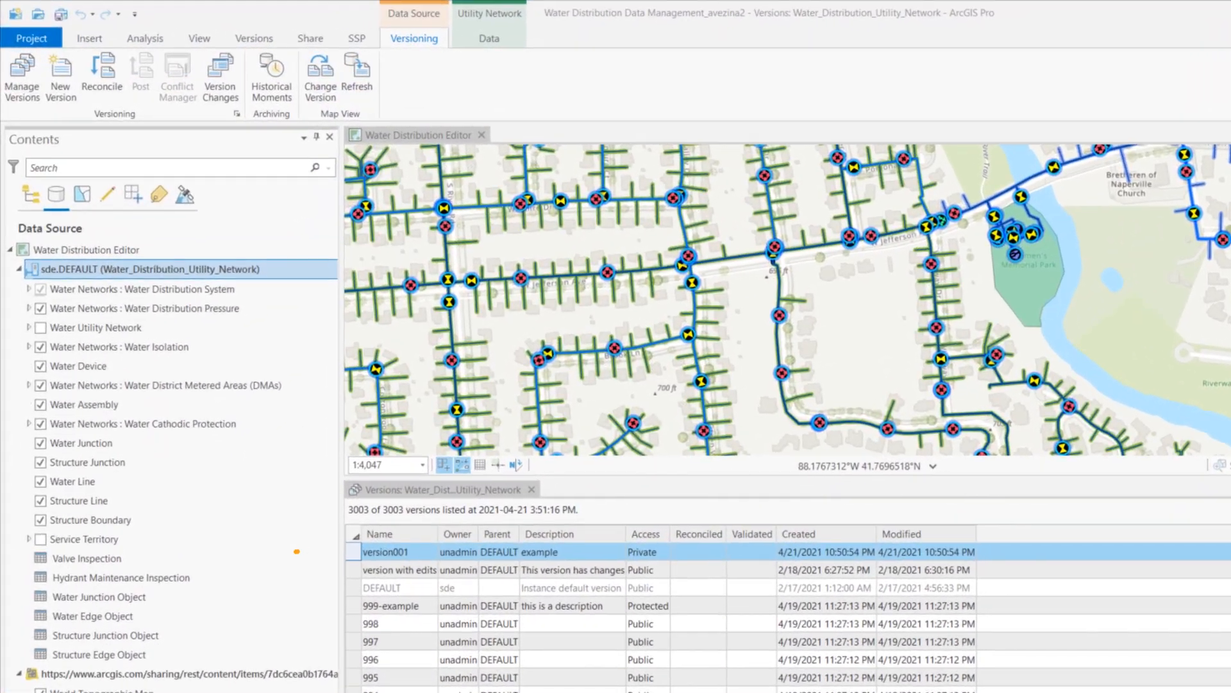
Step: In ArcGIS Pro, filter the versions by the name 001 and change the sde.DEFAULT data source to unadmin.version001
right_click(173, 269)
left_click(238, 282)
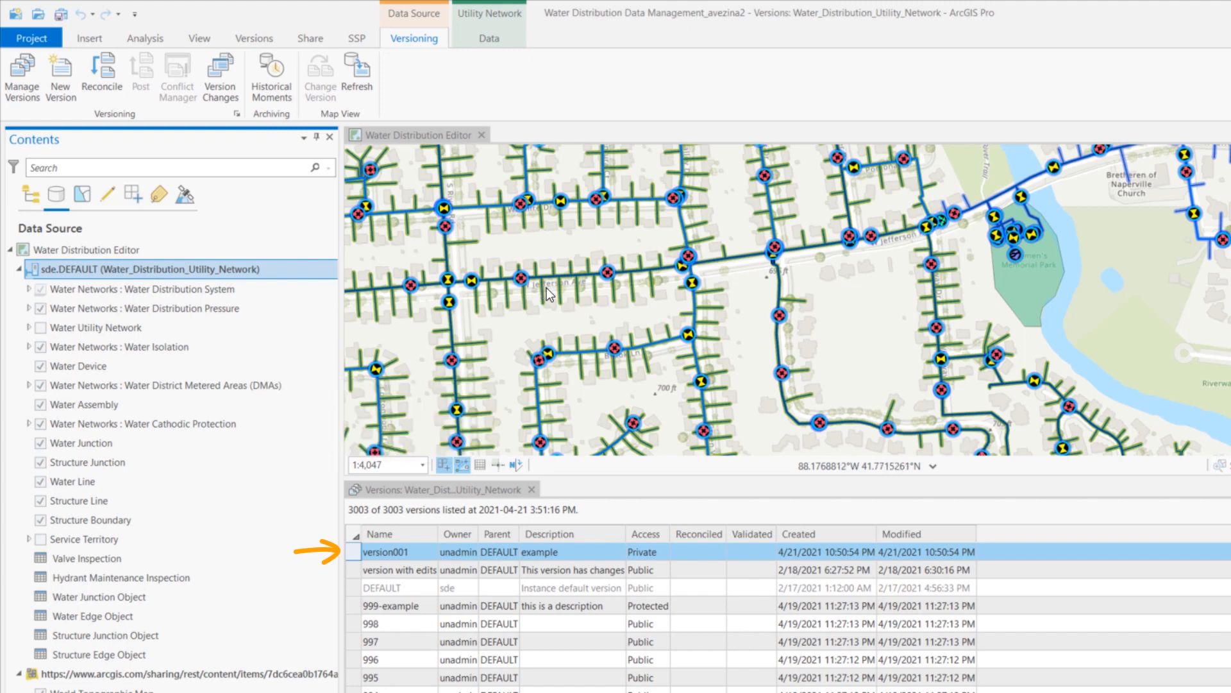
left_click(636, 345)
type("001")
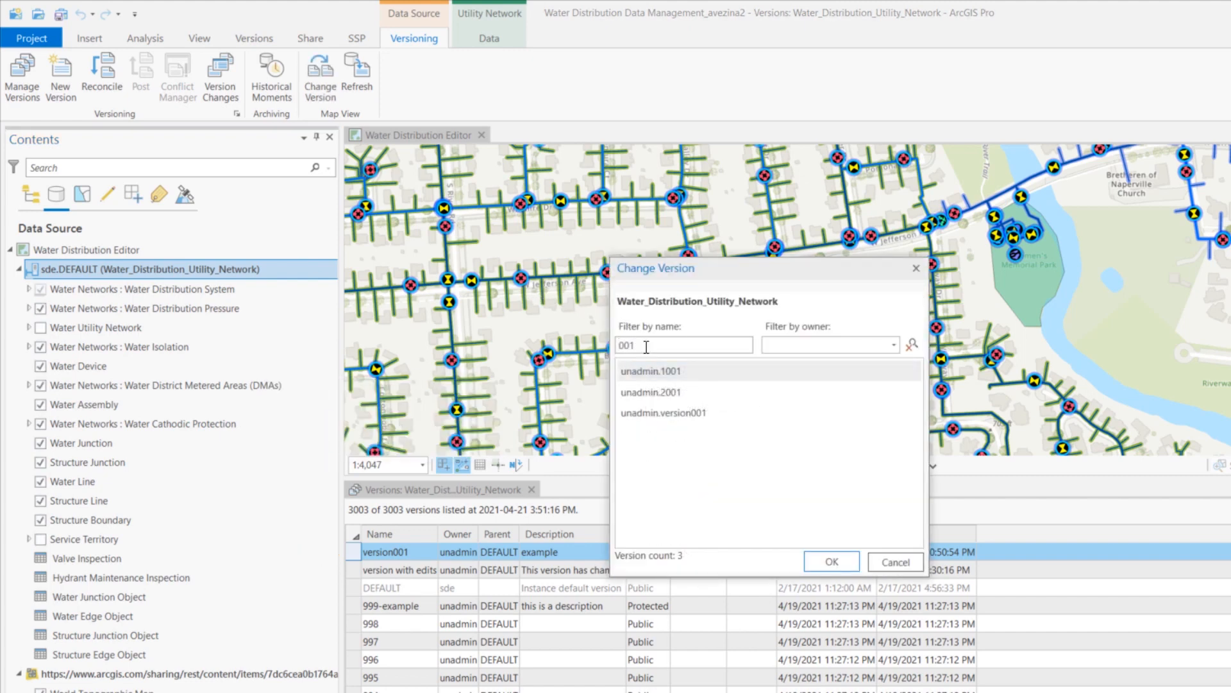
left_click(682, 415)
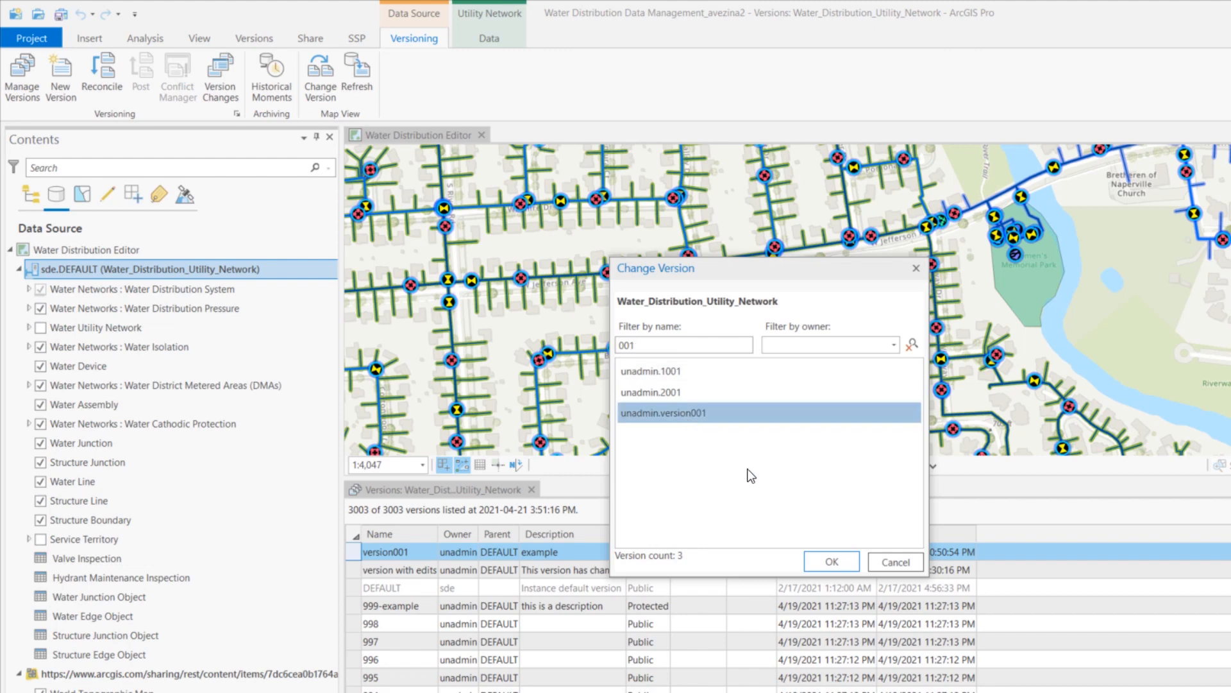
left_click(831, 562)
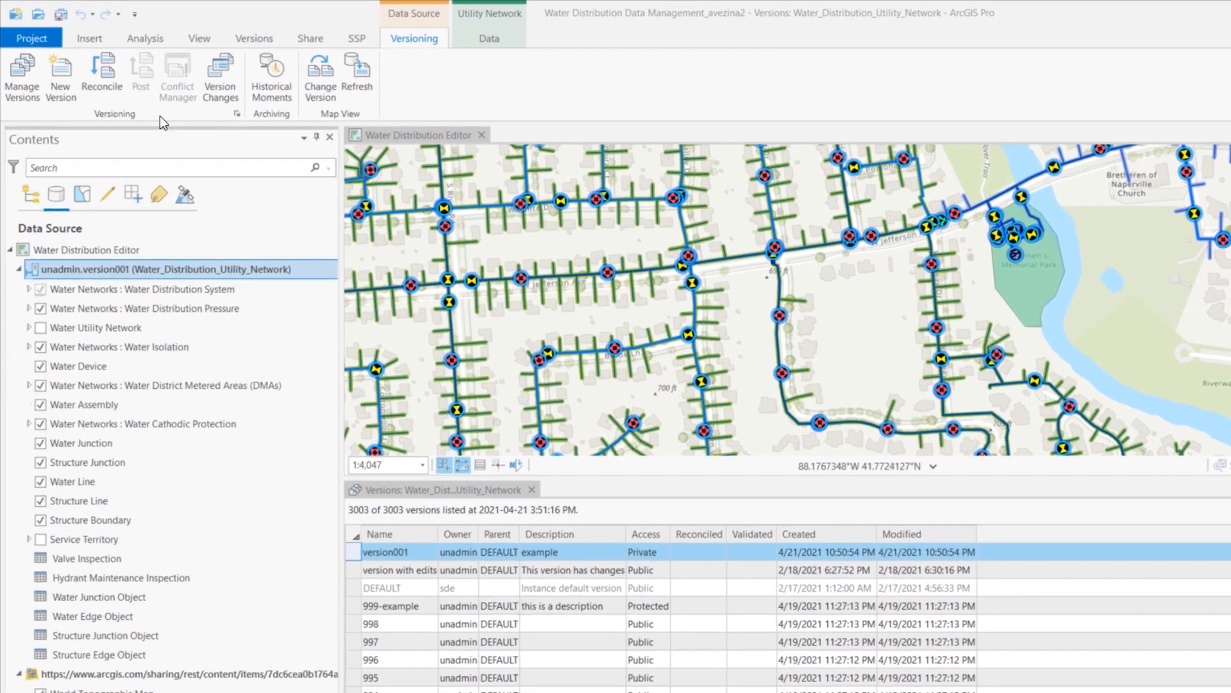
Step: Create a Private version named new-version under sde.DEFAULT without changing to it
left_click(67, 82)
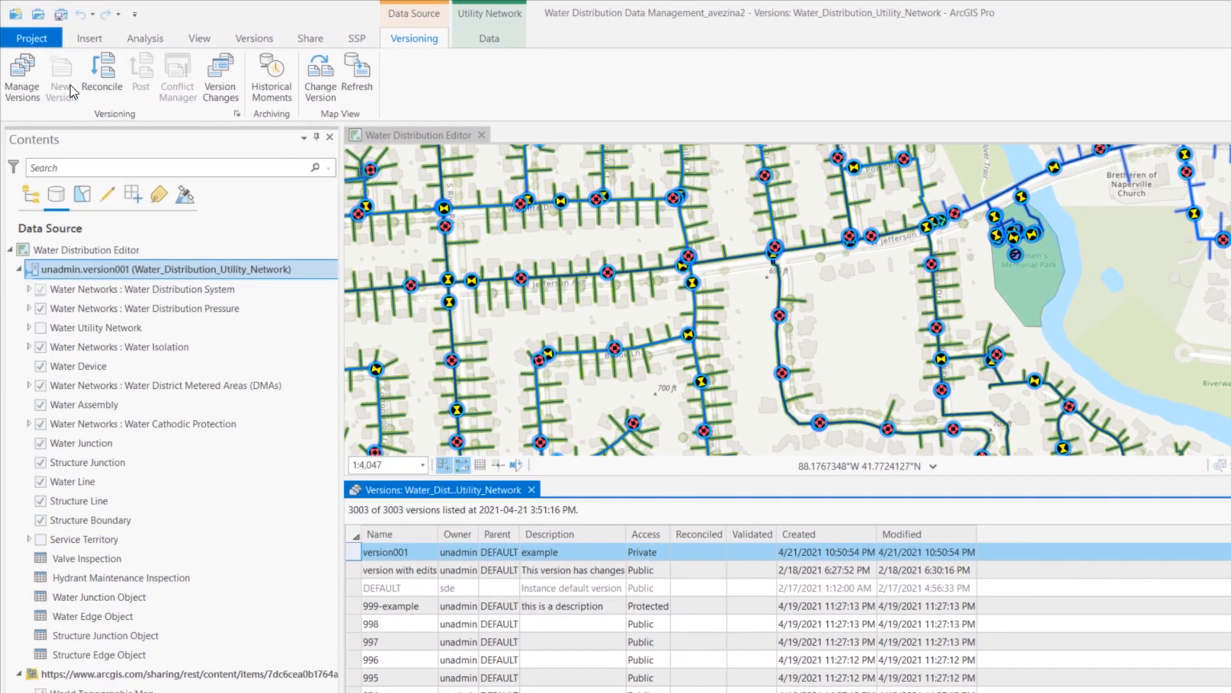
type("new-version")
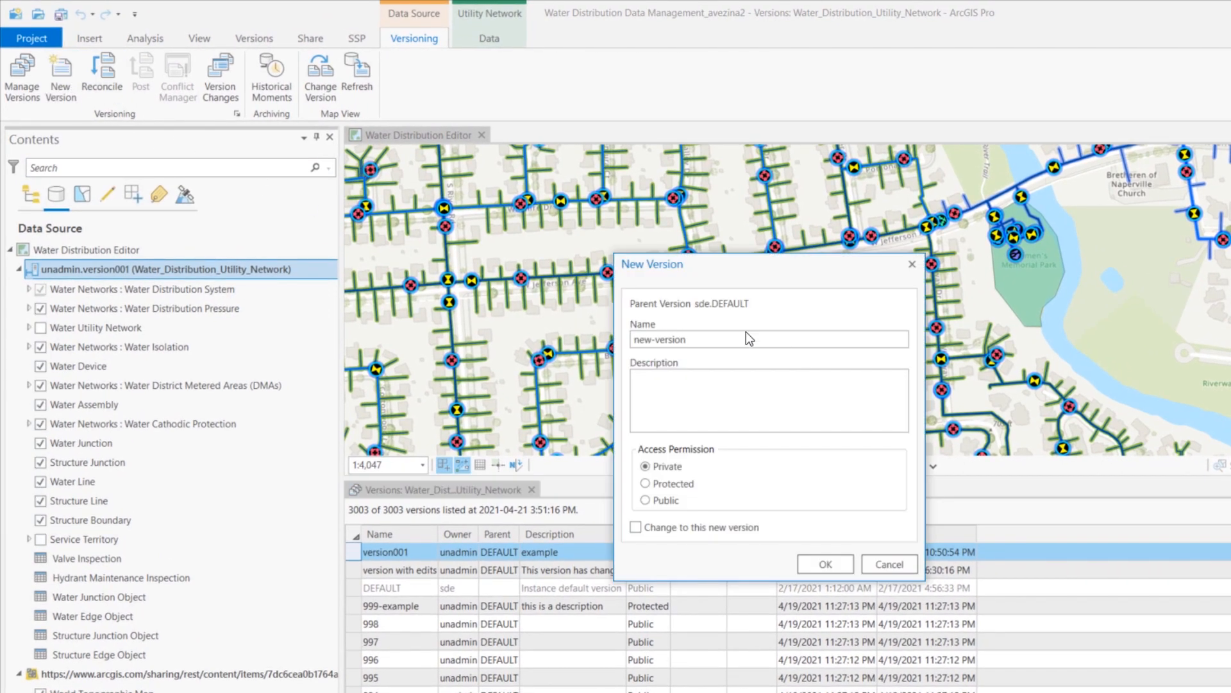
left_click(846, 557)
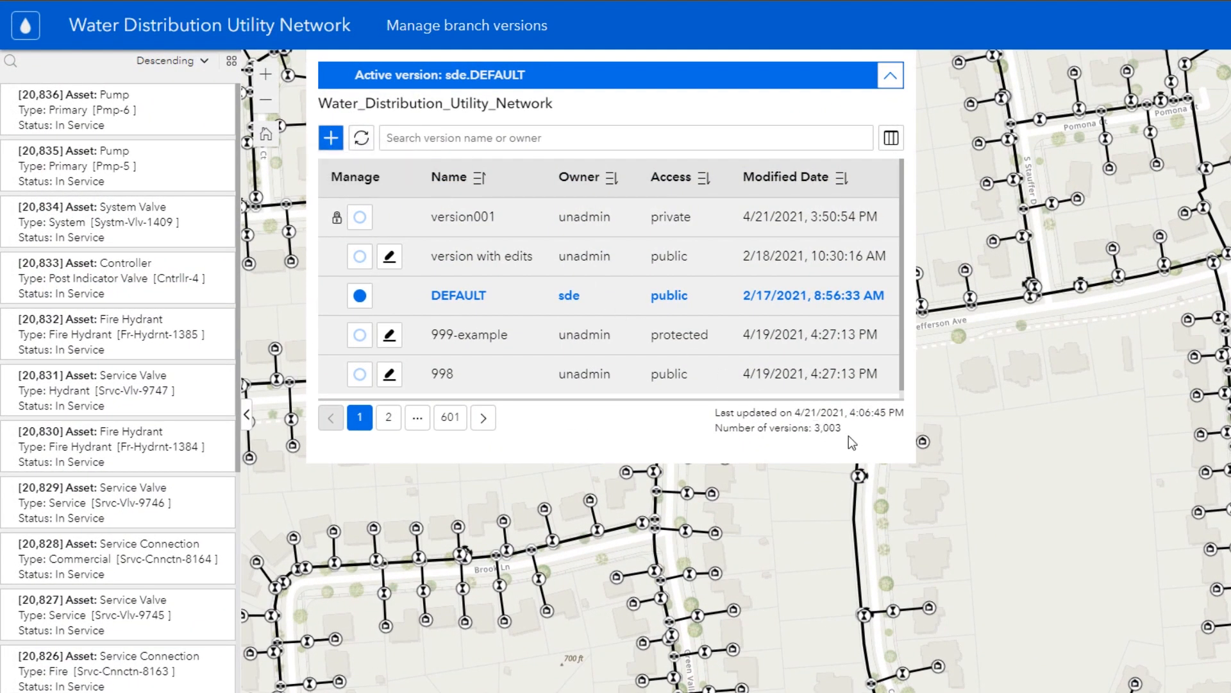
Step: In the Water Distribution Utility Network web app, search the version list for "new" and delete new-version
left_click(476, 137)
type("new")
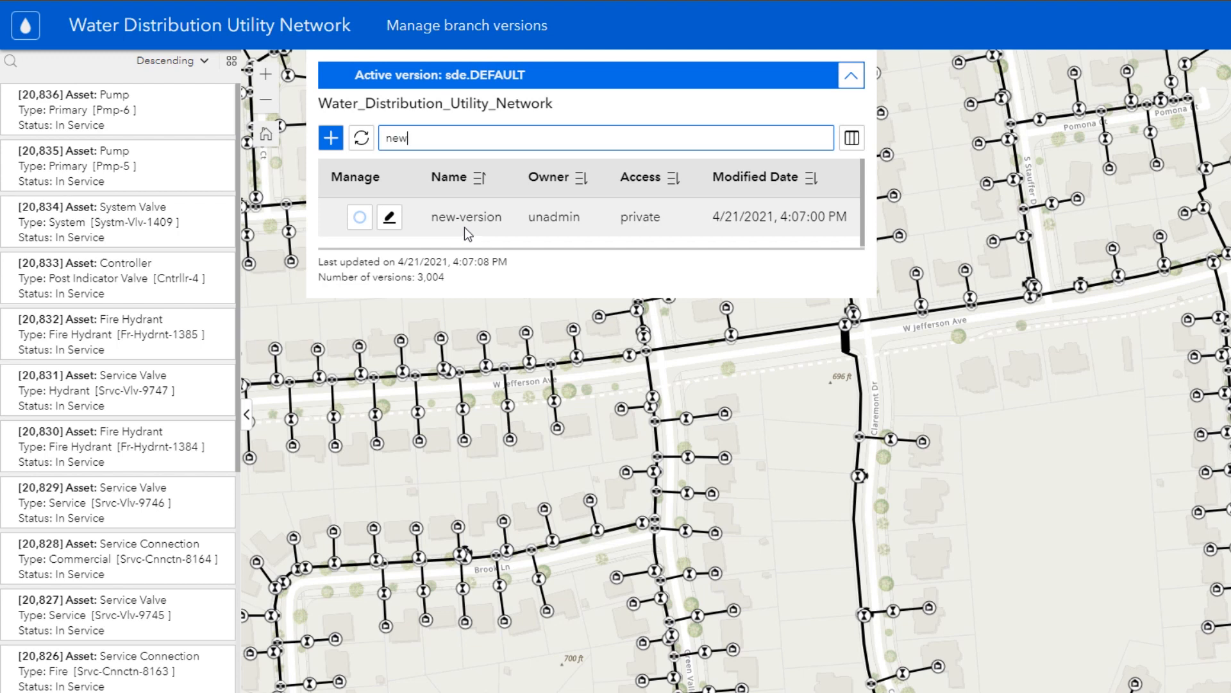
left_click(389, 218)
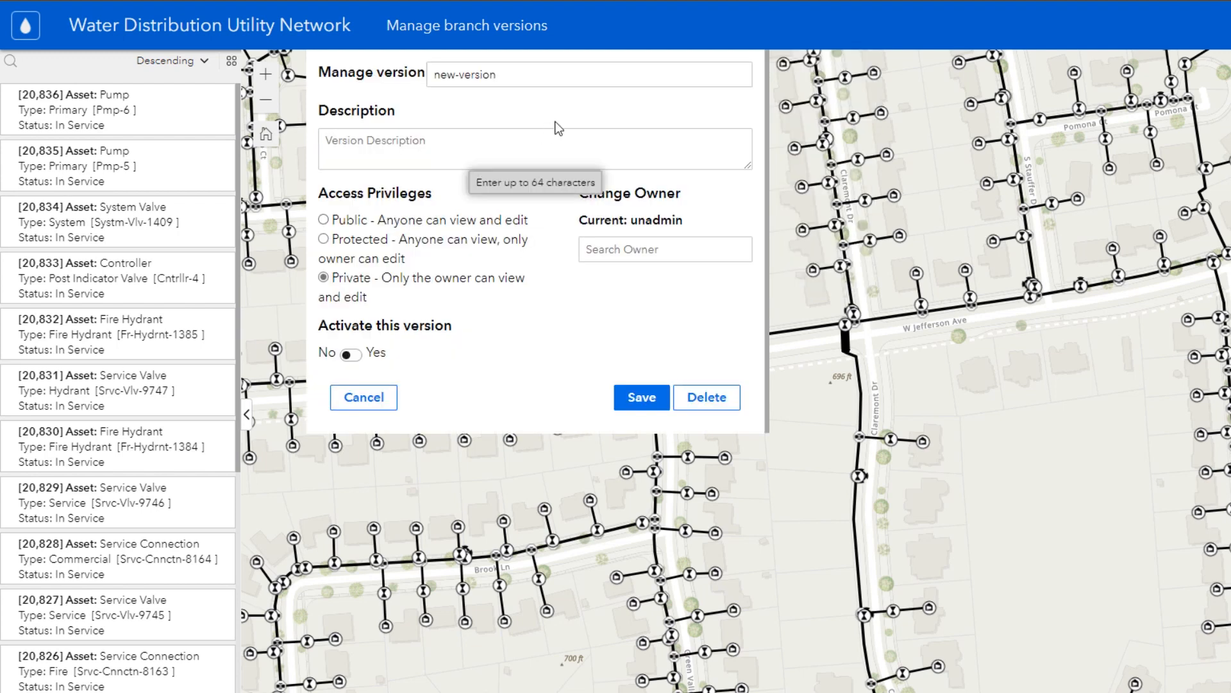
left_click(718, 399)
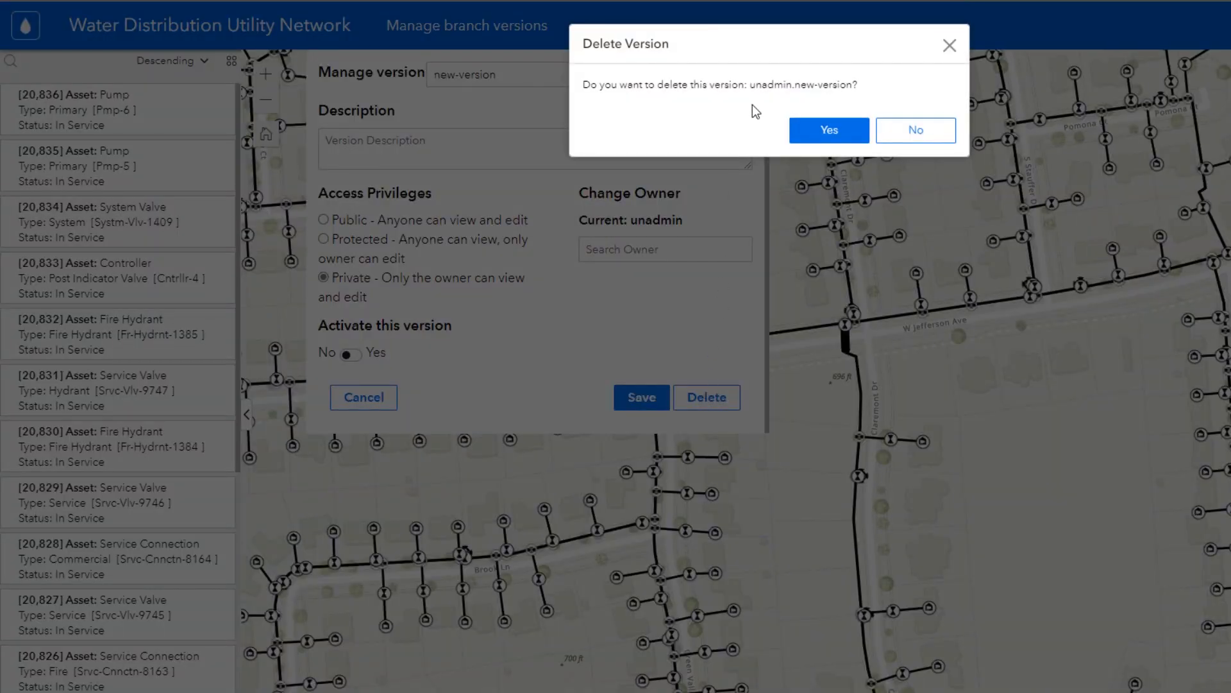
left_click(801, 135)
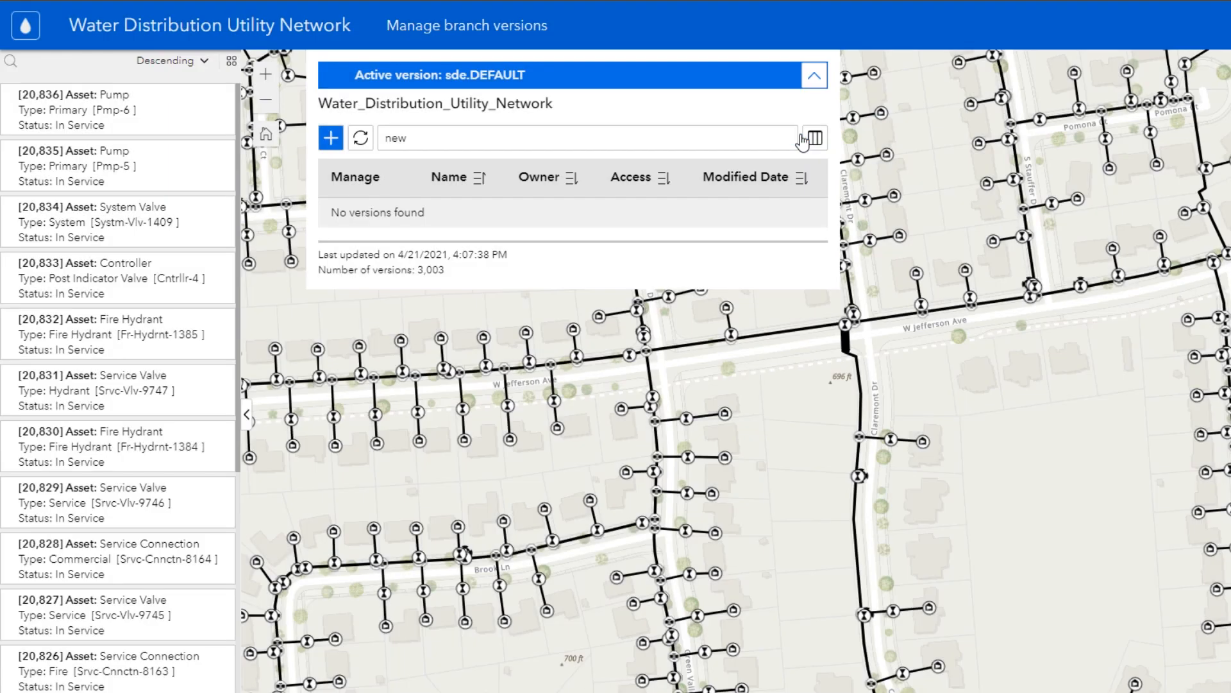
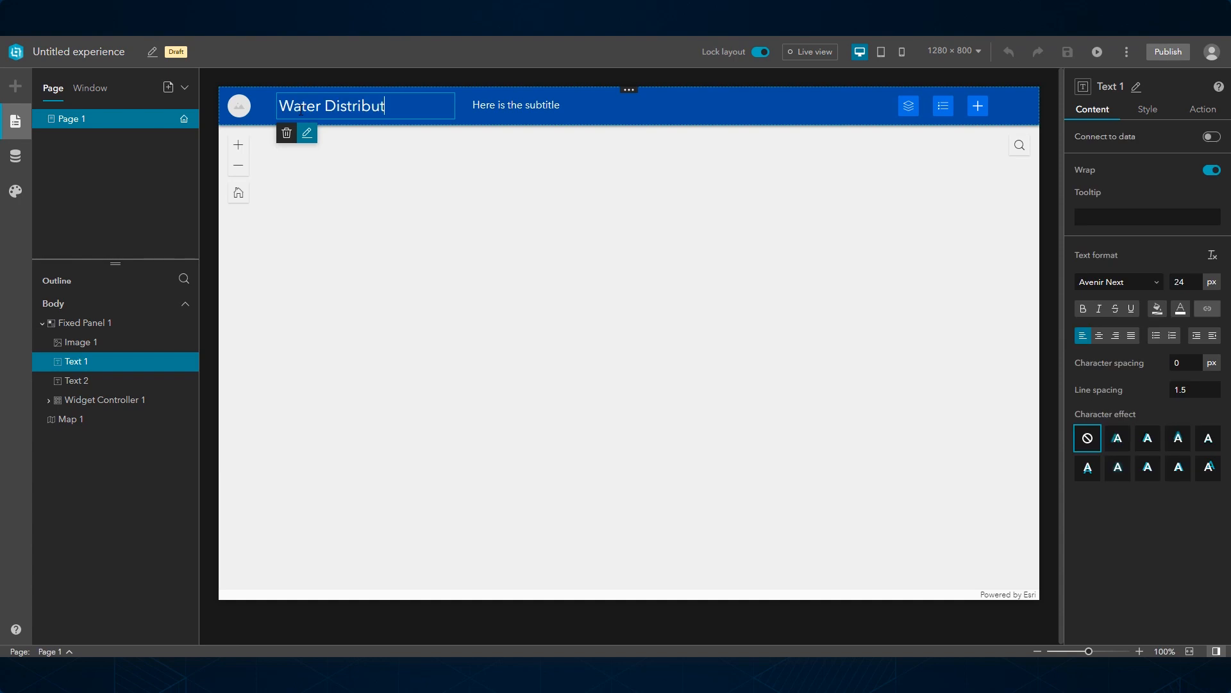
Step: Replace the header's subtitle text with "Manage branch versions"
double_click(491, 105)
type("Manage branch versions")
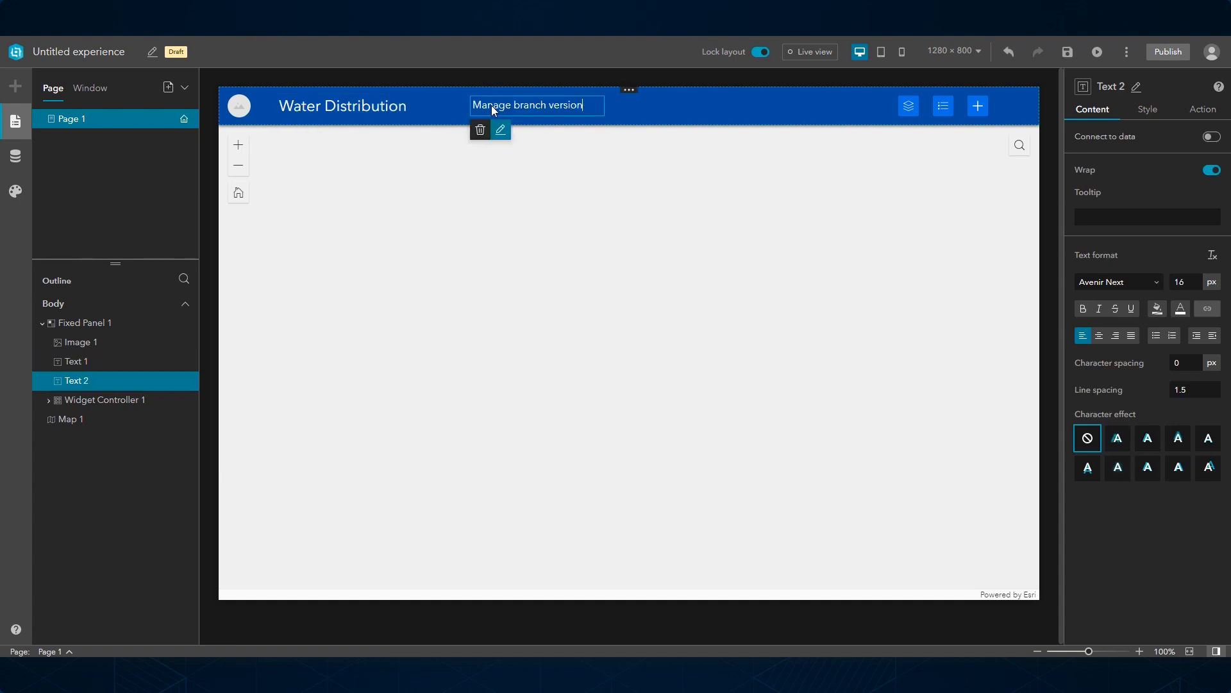
Step: Add the Water Distribution Utility Network web map from My content as the data source of the Map 1 widget
left_click(591, 249)
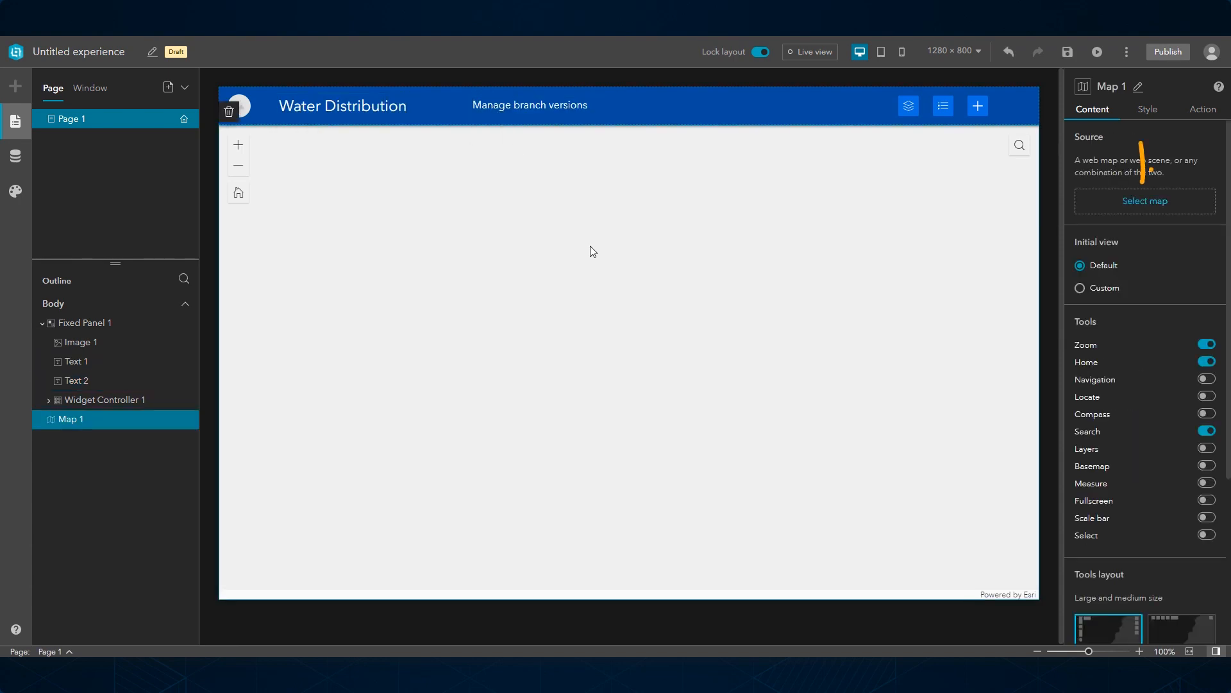
left_click(1148, 209)
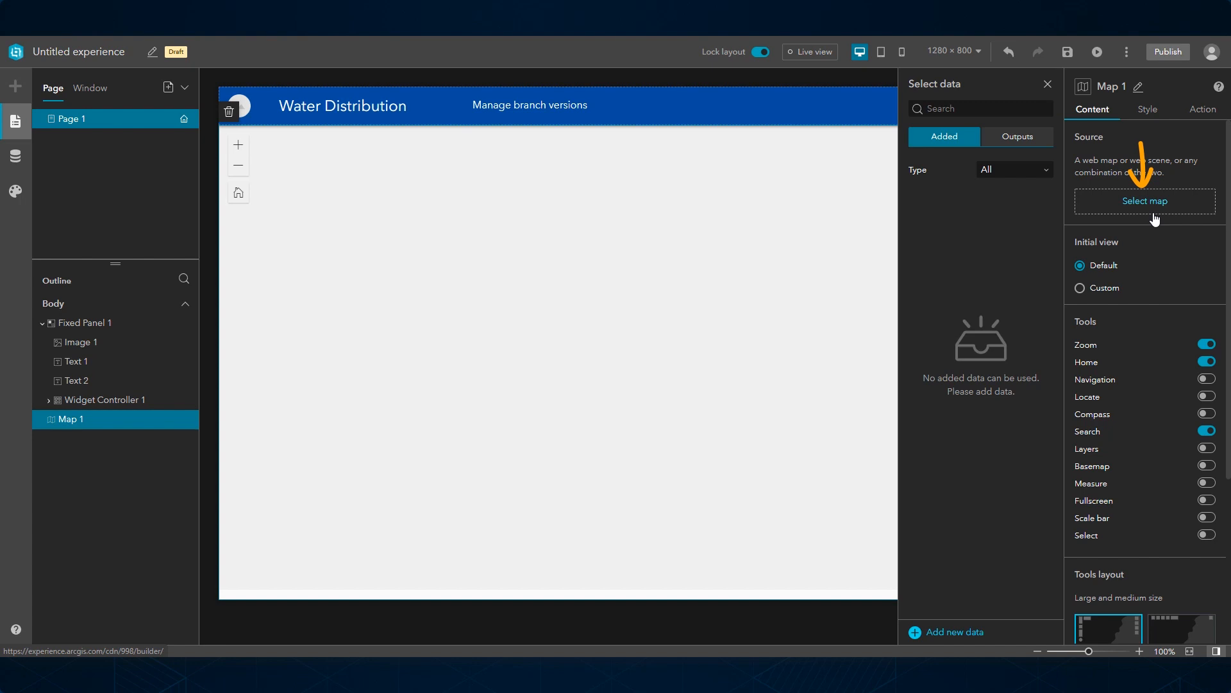
left_click(942, 632)
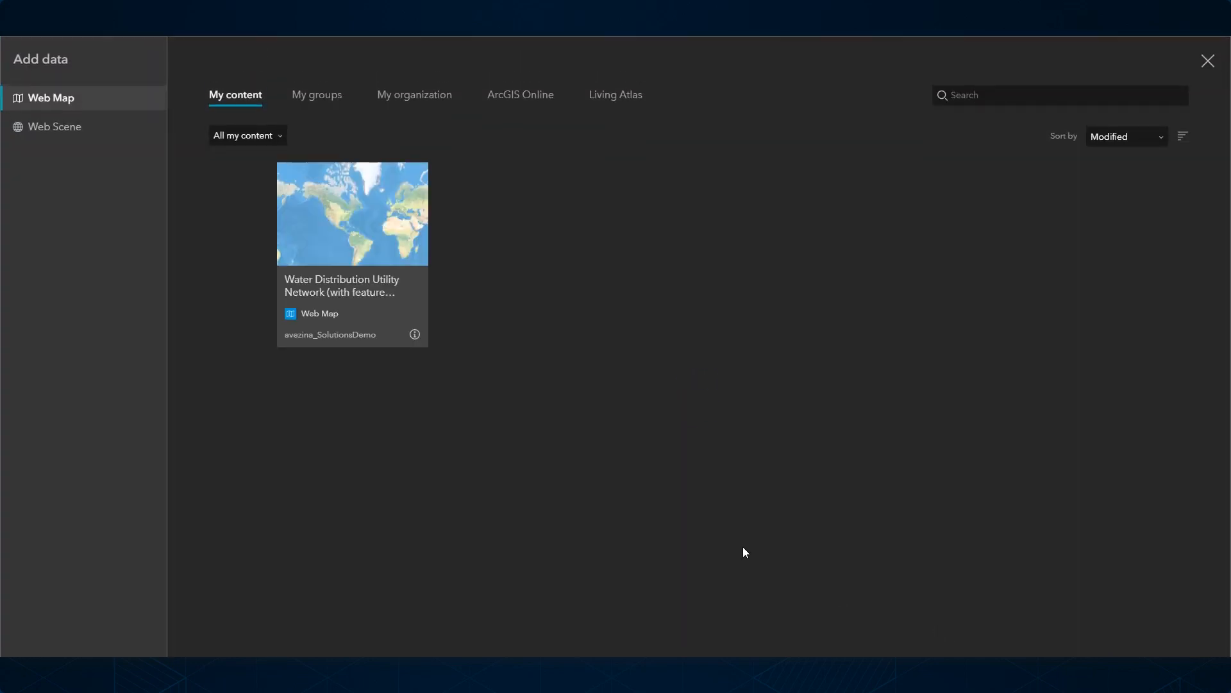
left_click(383, 308)
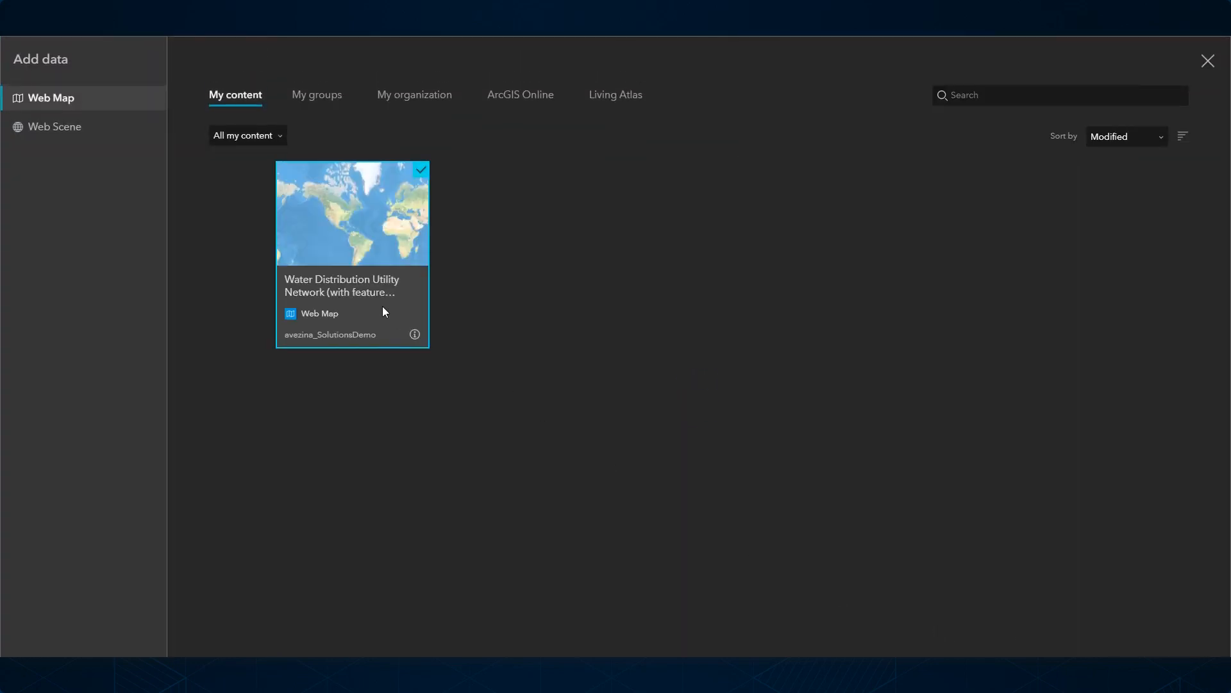
left_click(1182, 616)
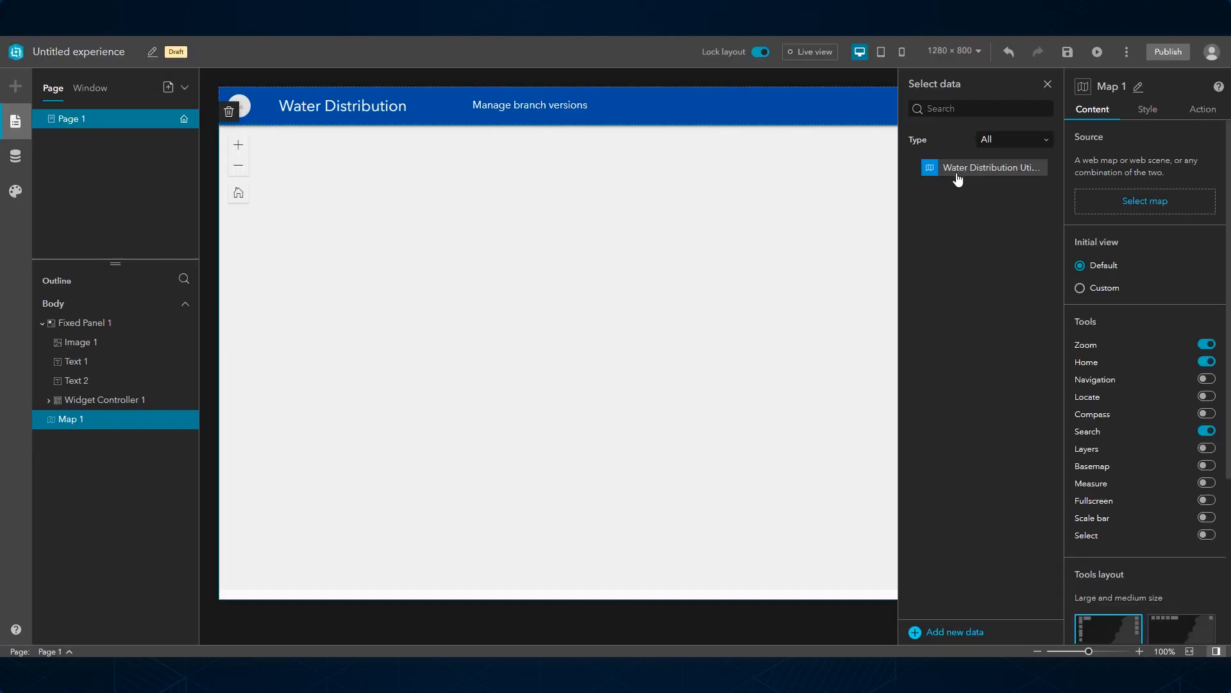
left_click(958, 168)
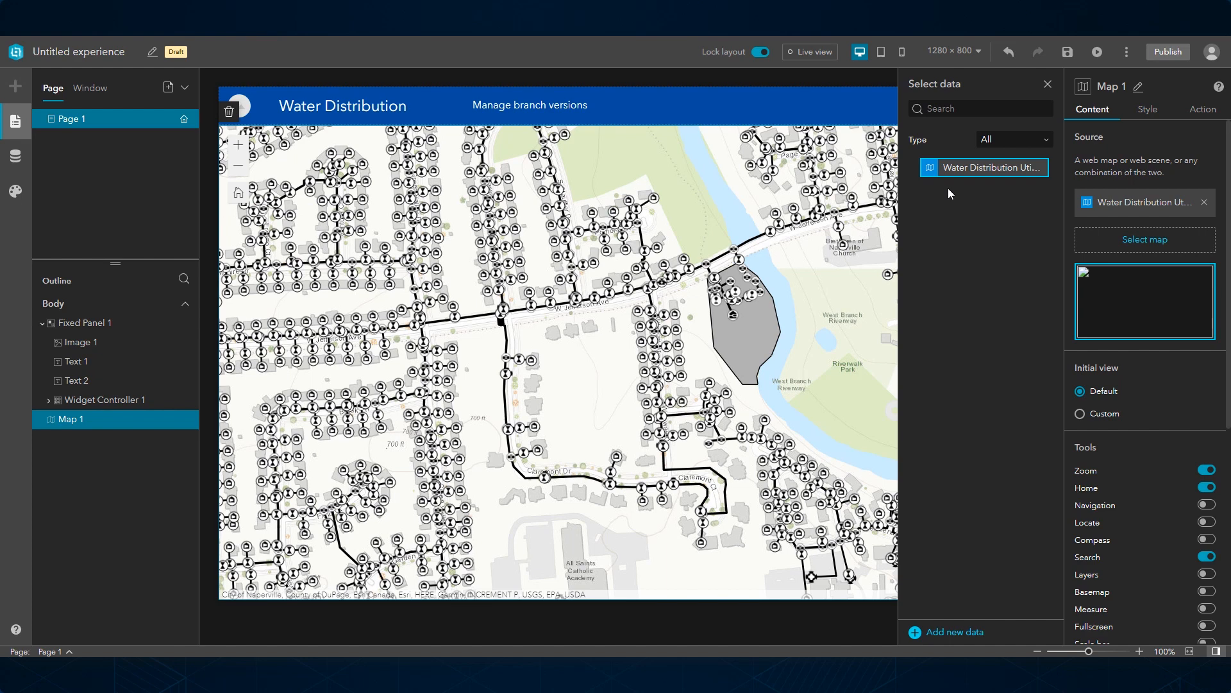
Step: Unlock the layout, then place a Branch Version Management widget in the header and connect it to the Water_Distribution_Utility_Network service
left_click(760, 51)
left_click(16, 86)
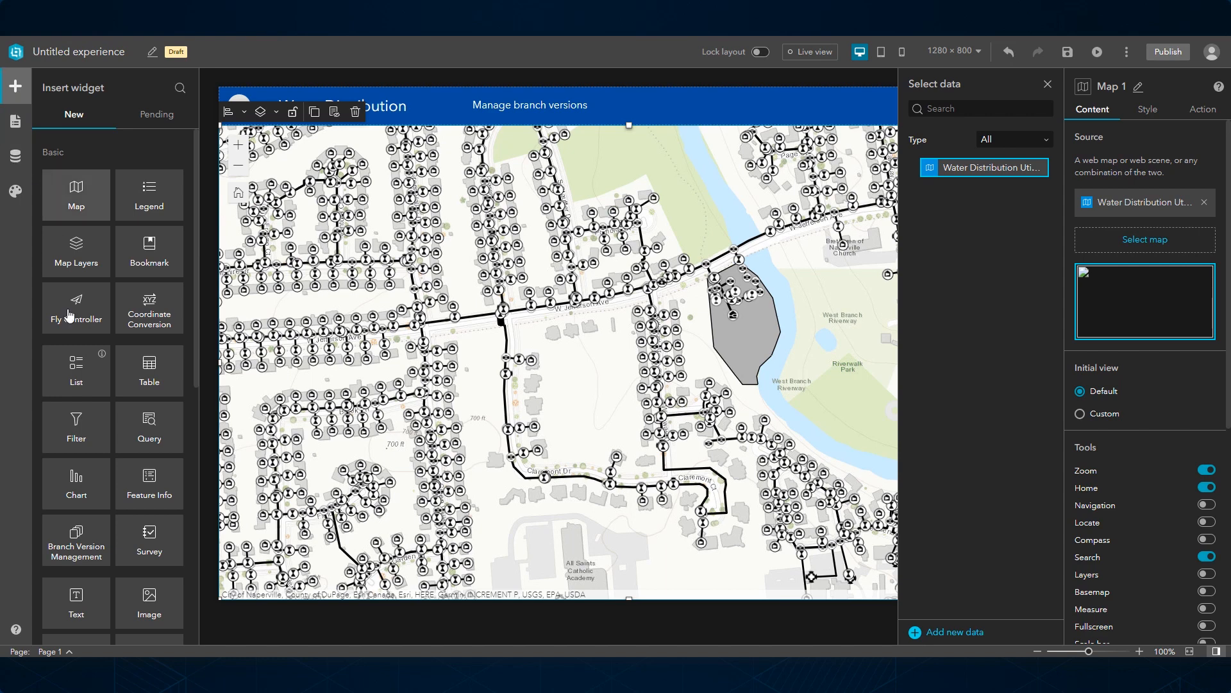
left_click_drag(77, 541, 768, 109)
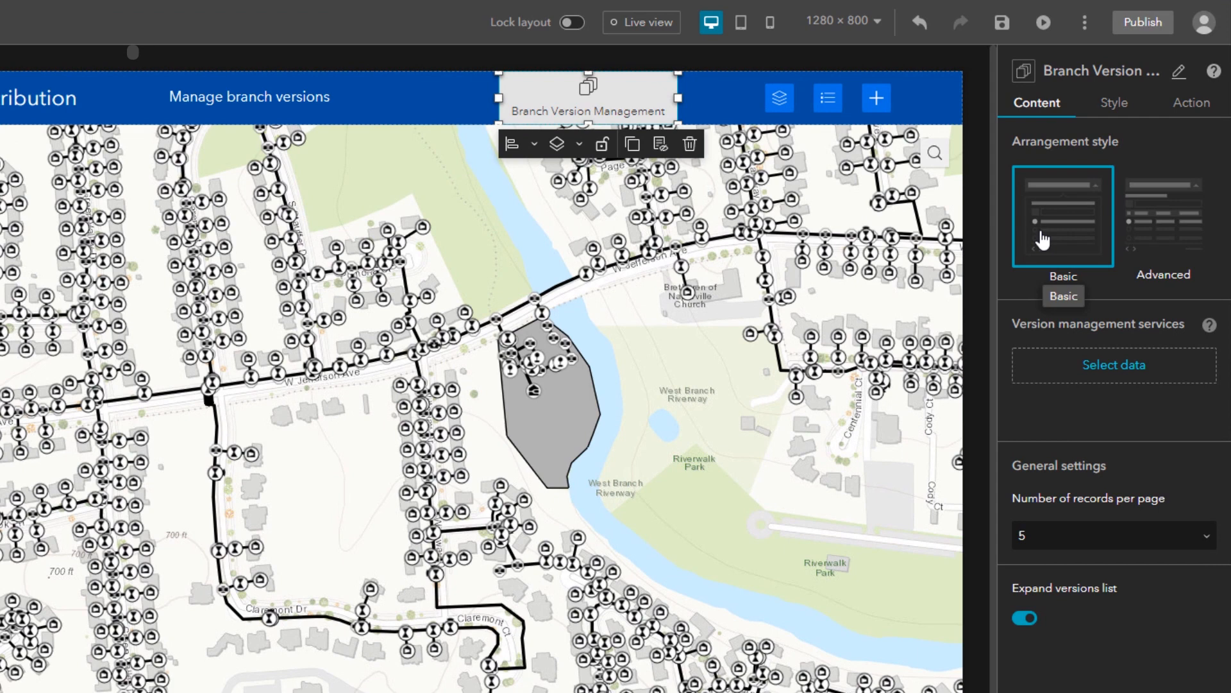
left_click(1041, 372)
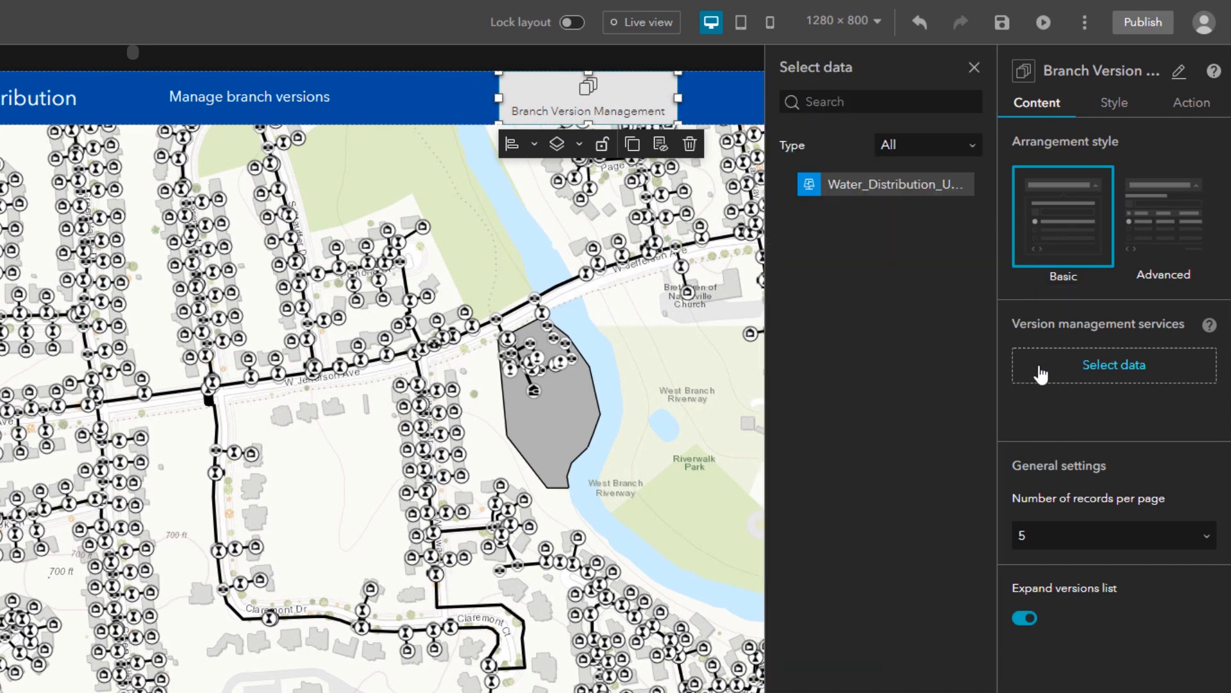
left_click(903, 191)
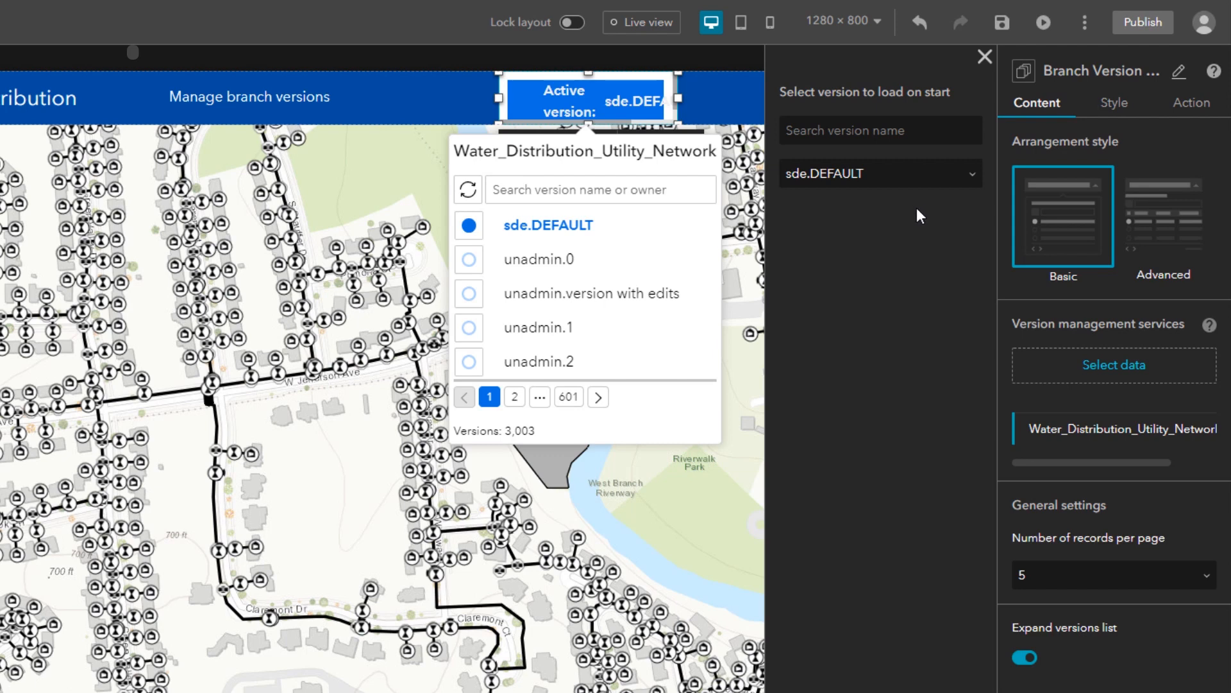
Step: Set the widget's number of records per page to 10 and turn off the expanded versions list
left_click(1127, 579)
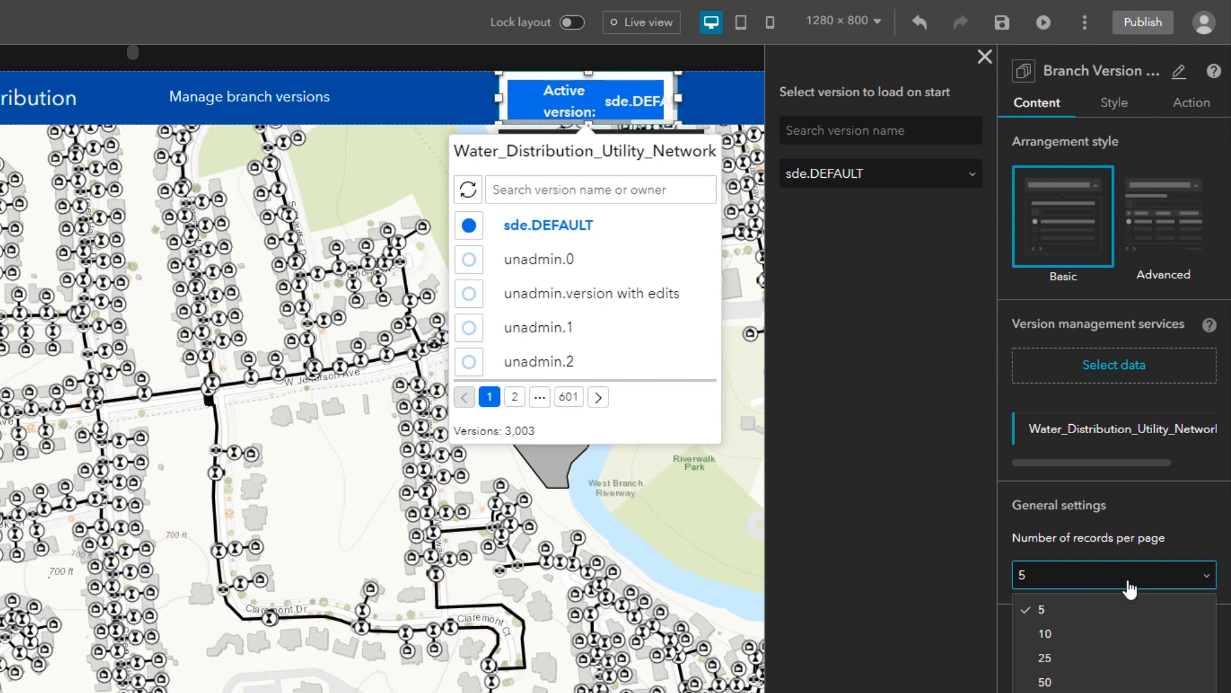
left_click(1083, 635)
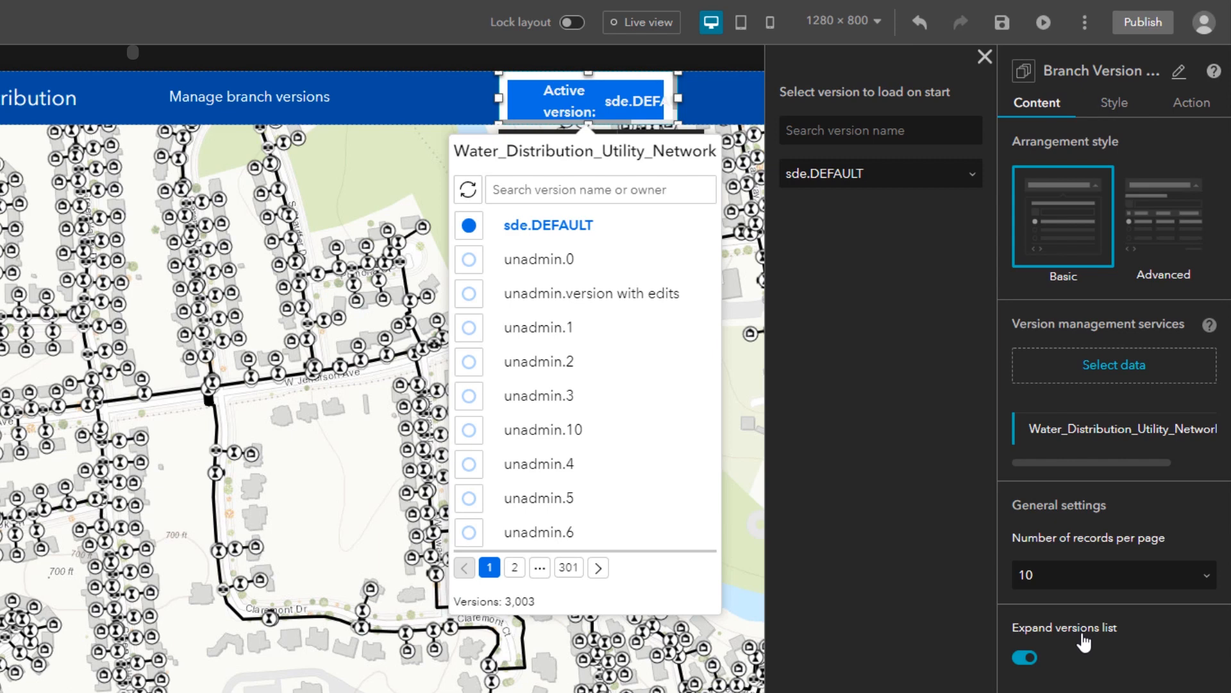
left_click(1024, 658)
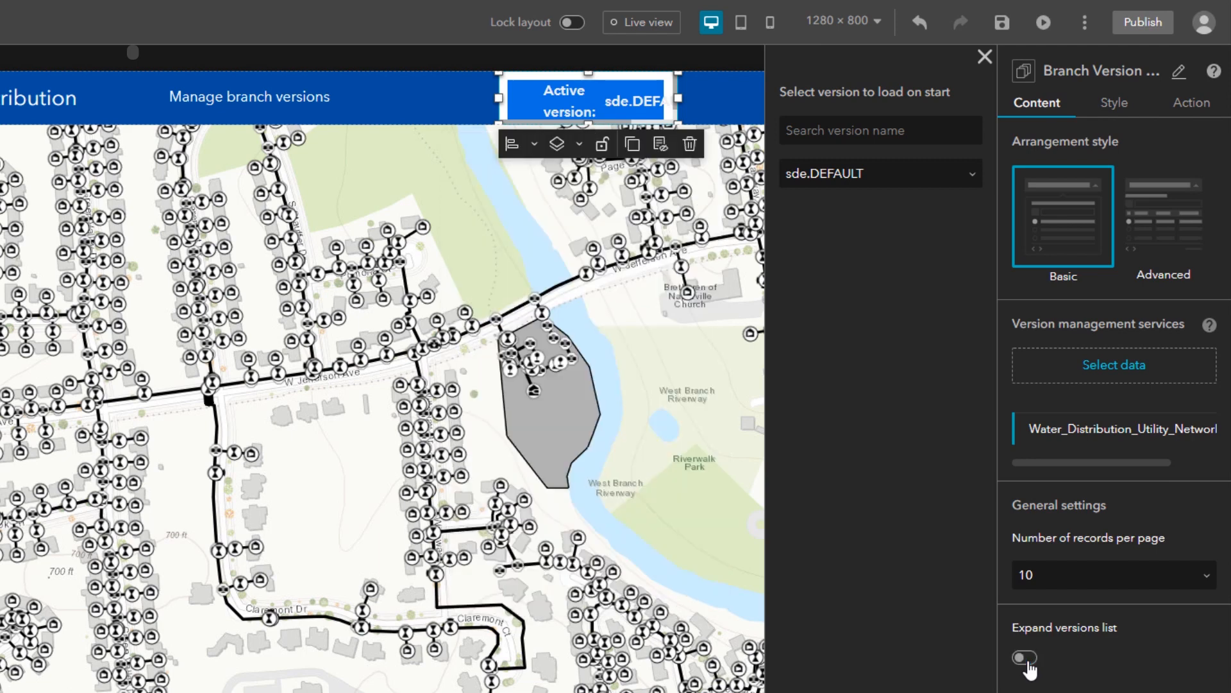
Step: Set both the width and height of the Branch Version Management widget to Auto
left_click(1116, 108)
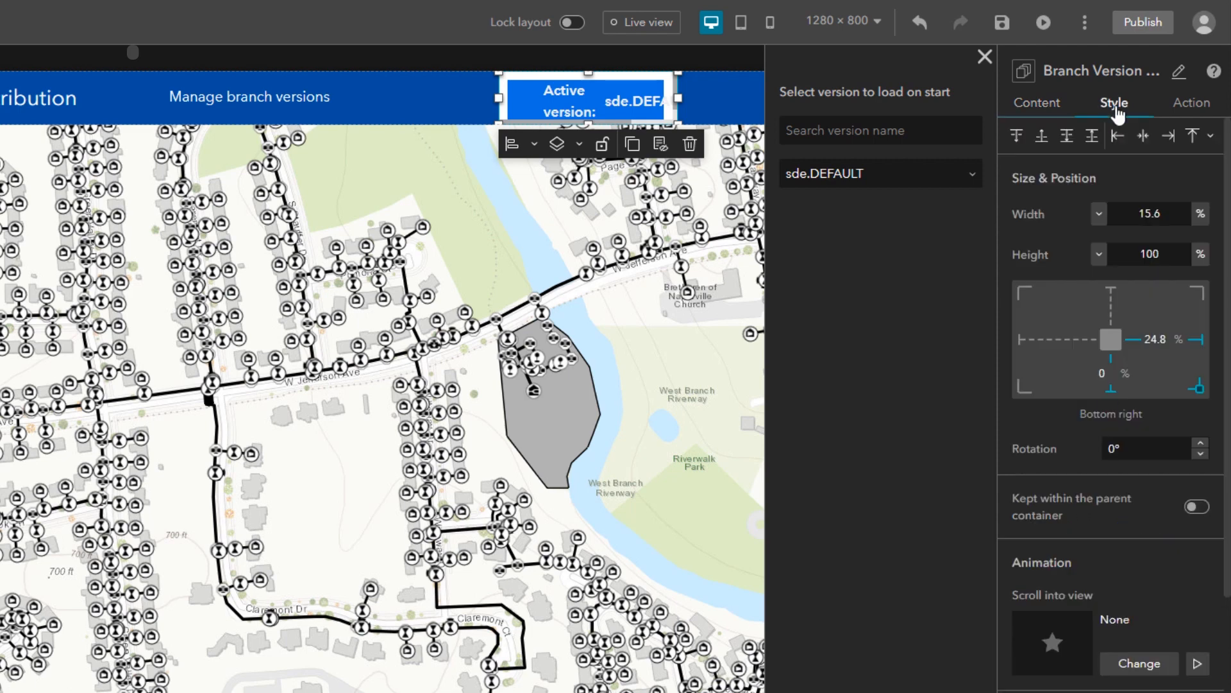
left_click(1098, 214)
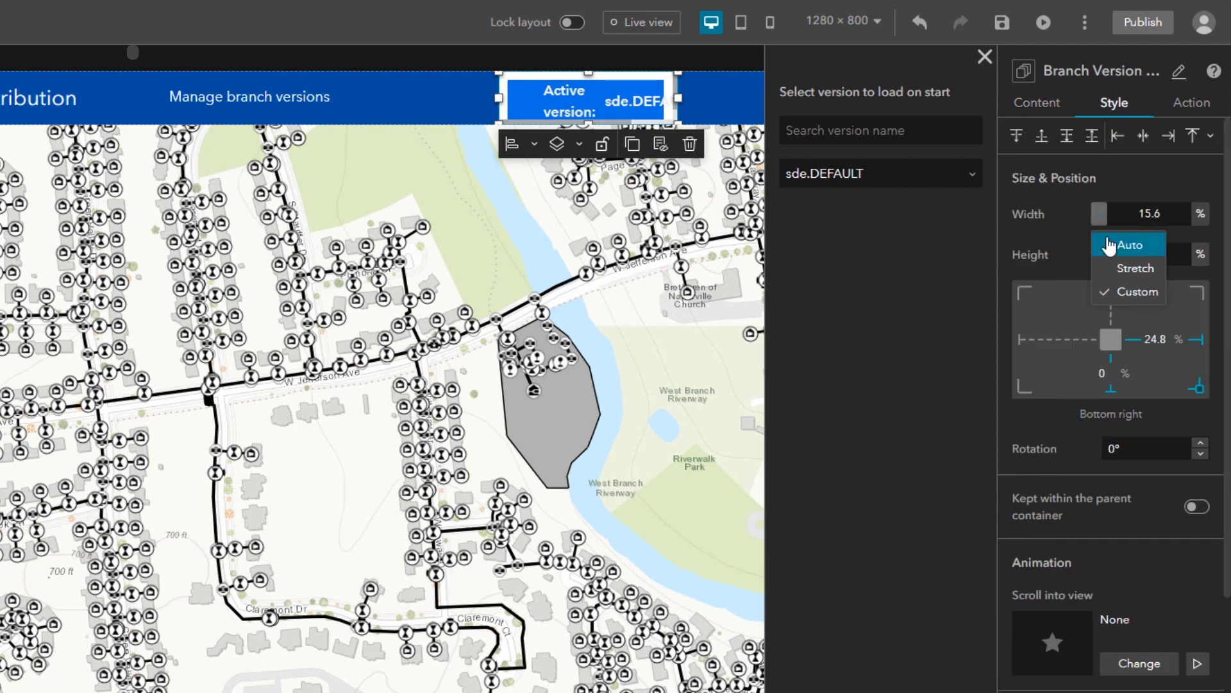
left_click(1103, 243)
left_click(1099, 254)
left_click(1114, 287)
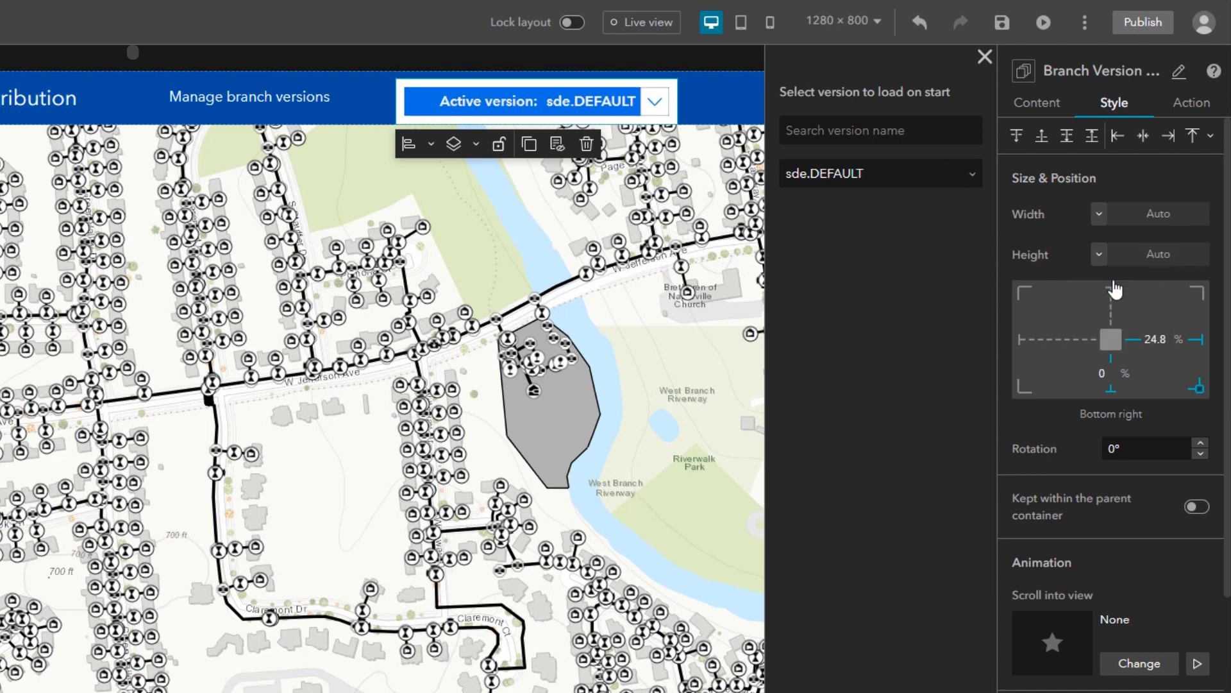
Step: Test the widget in live view by switching to unadmin.version with edits and back to sde.DEFAULT
left_click(1054, 104)
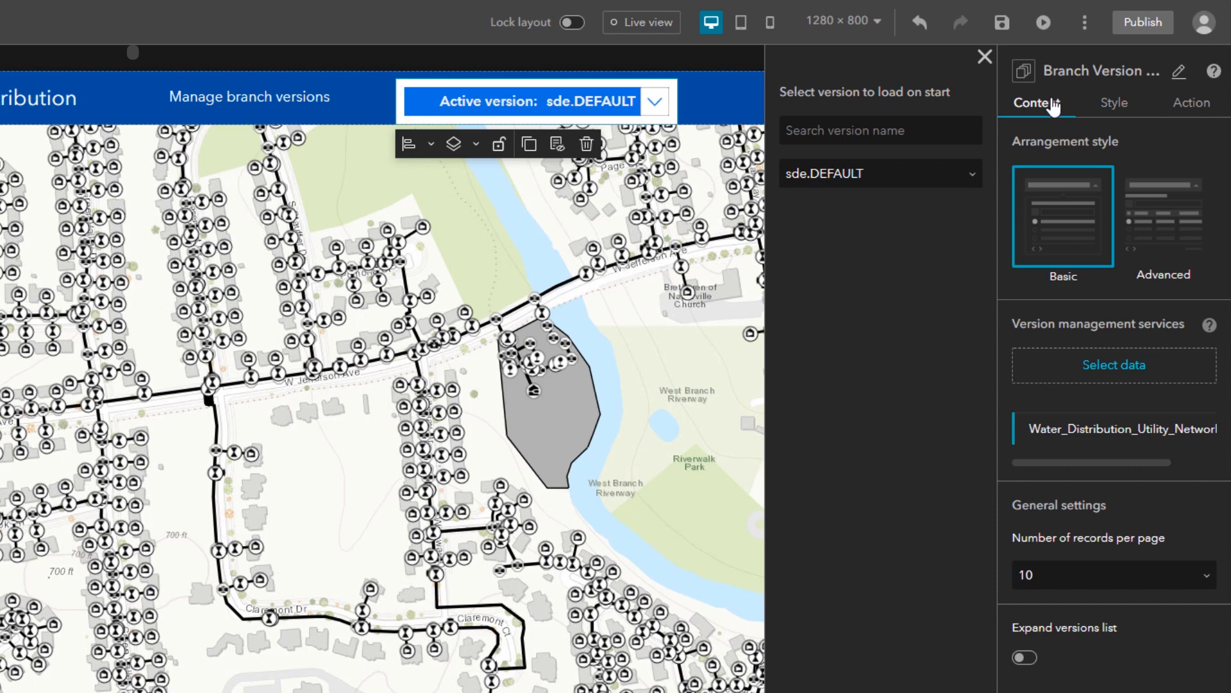
left_click(615, 24)
left_click(654, 101)
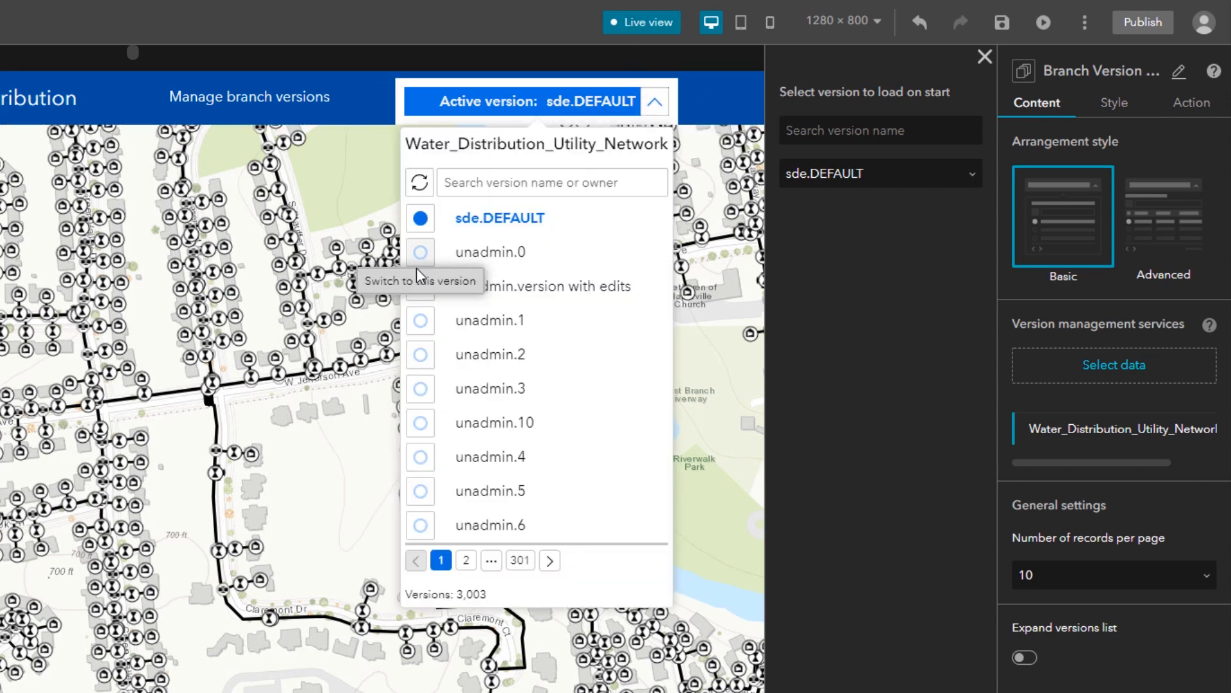
left_click(421, 286)
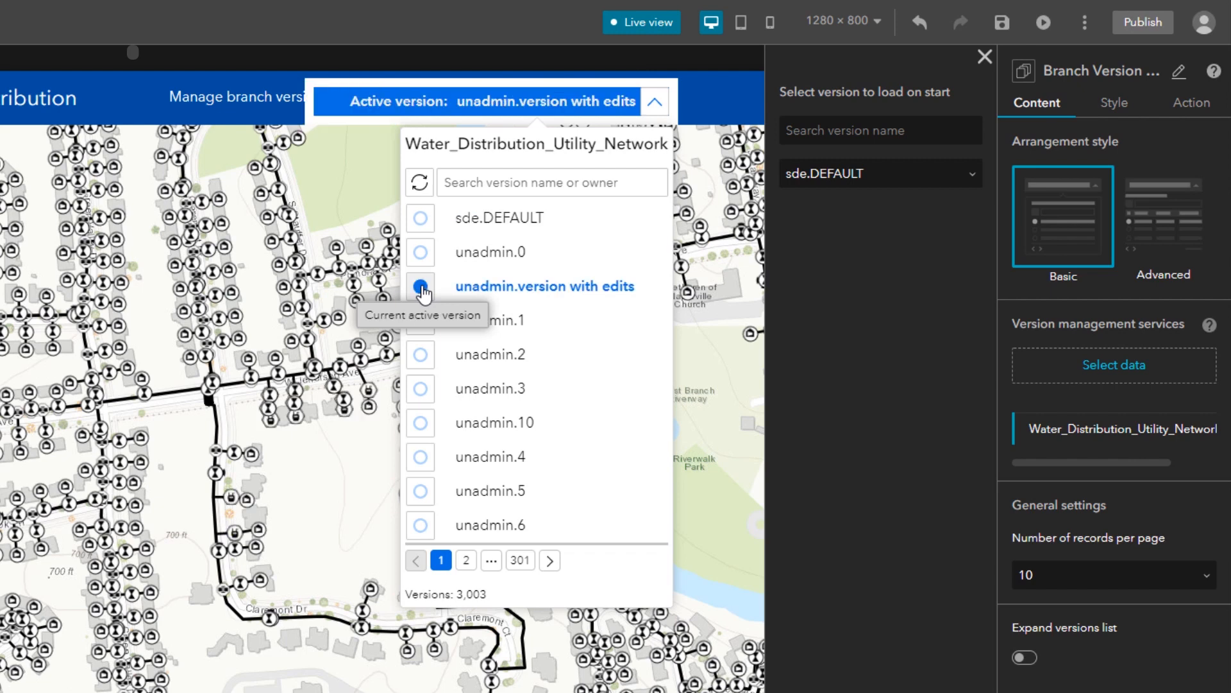
left_click(421, 219)
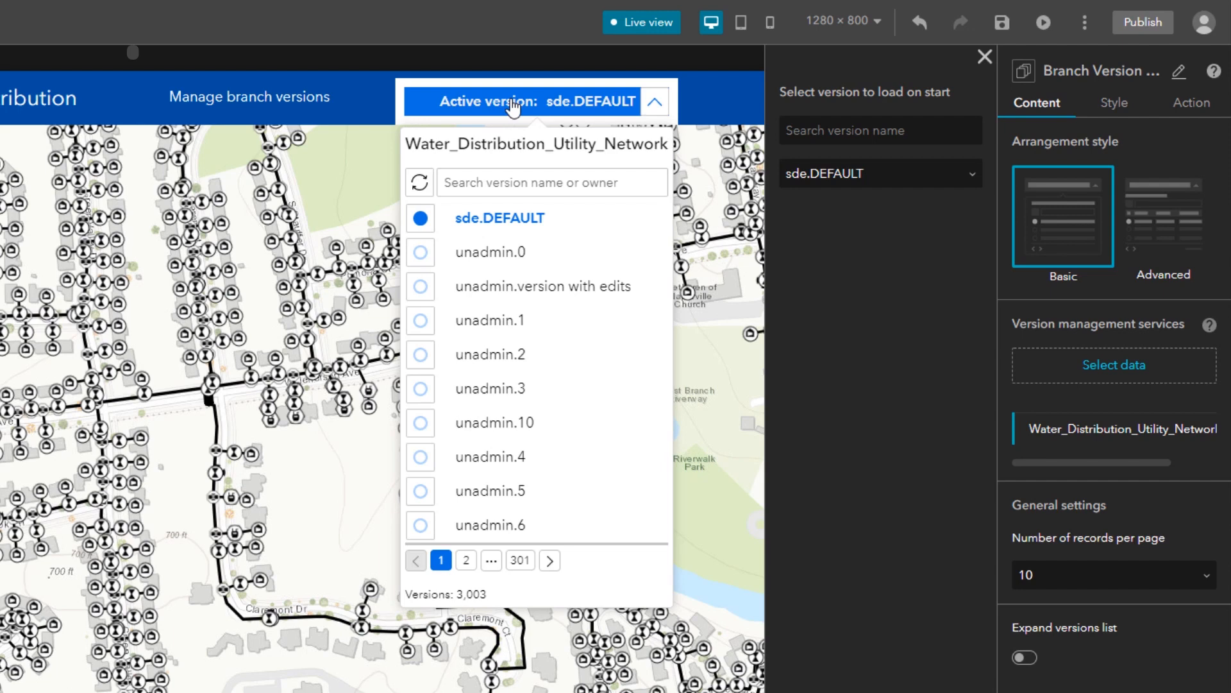
left_click(651, 26)
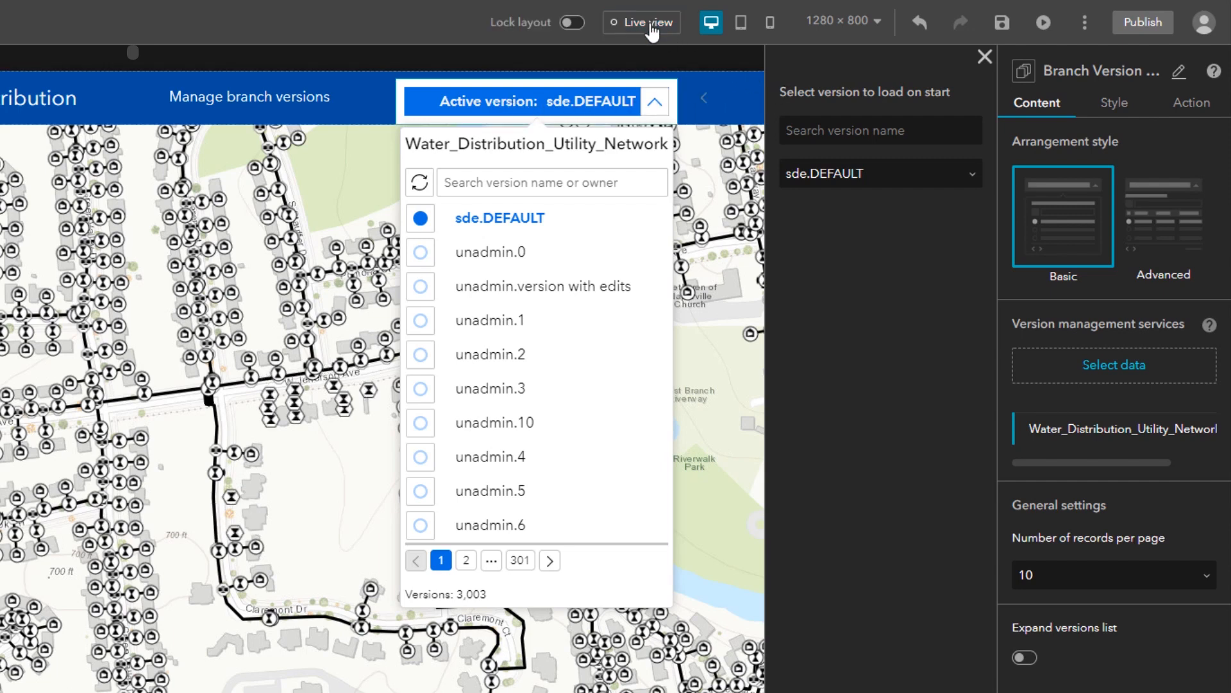
Step: Move the widget further right in the header and set unadmin.version with edits as the version to load on start
left_click_drag(490, 101, 573, 101)
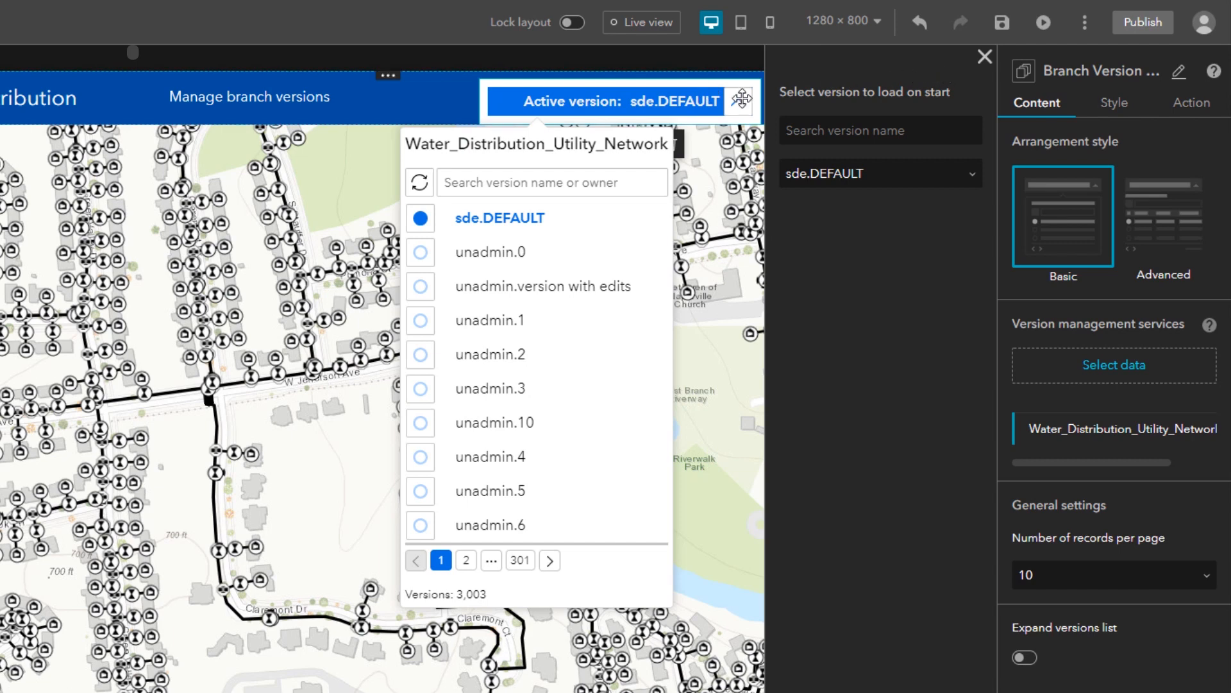
left_click(841, 180)
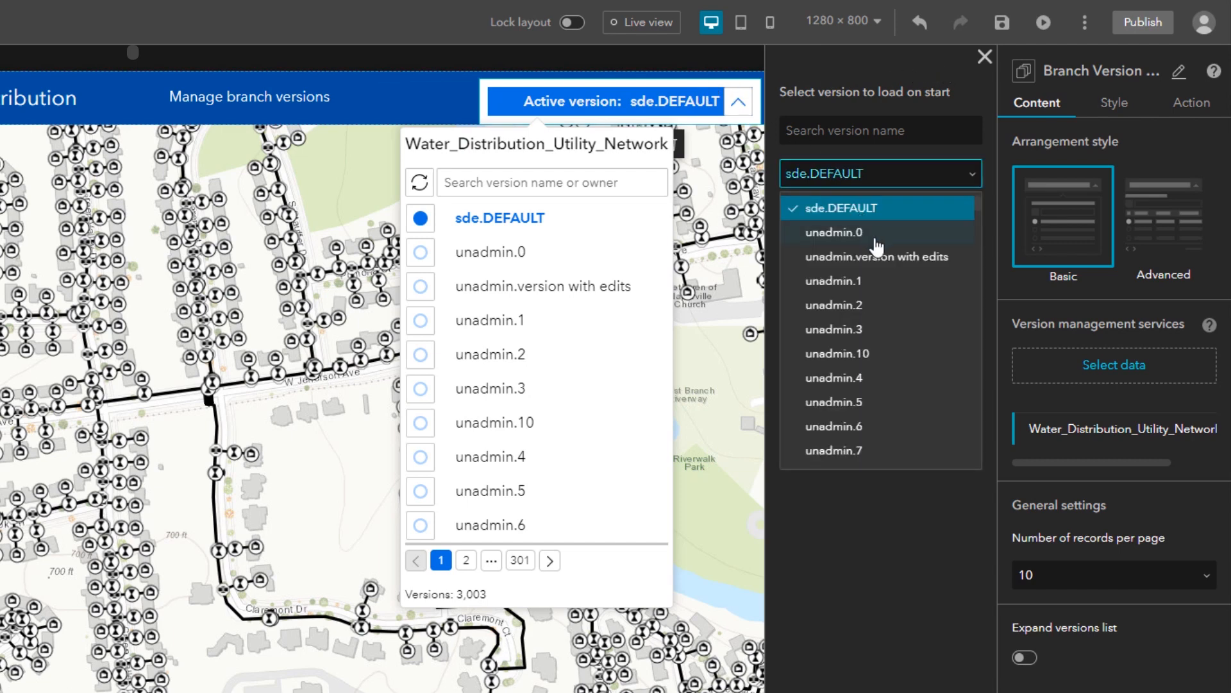
left_click(875, 254)
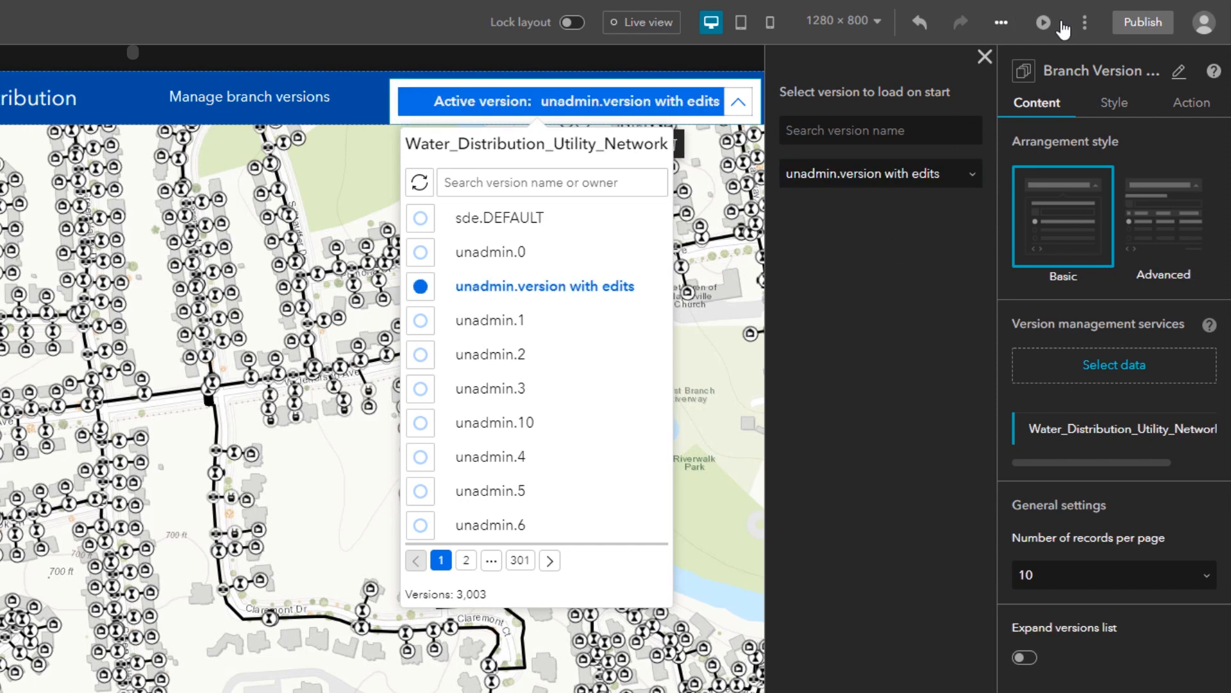
Step: Save and publish the experience
left_click(1132, 24)
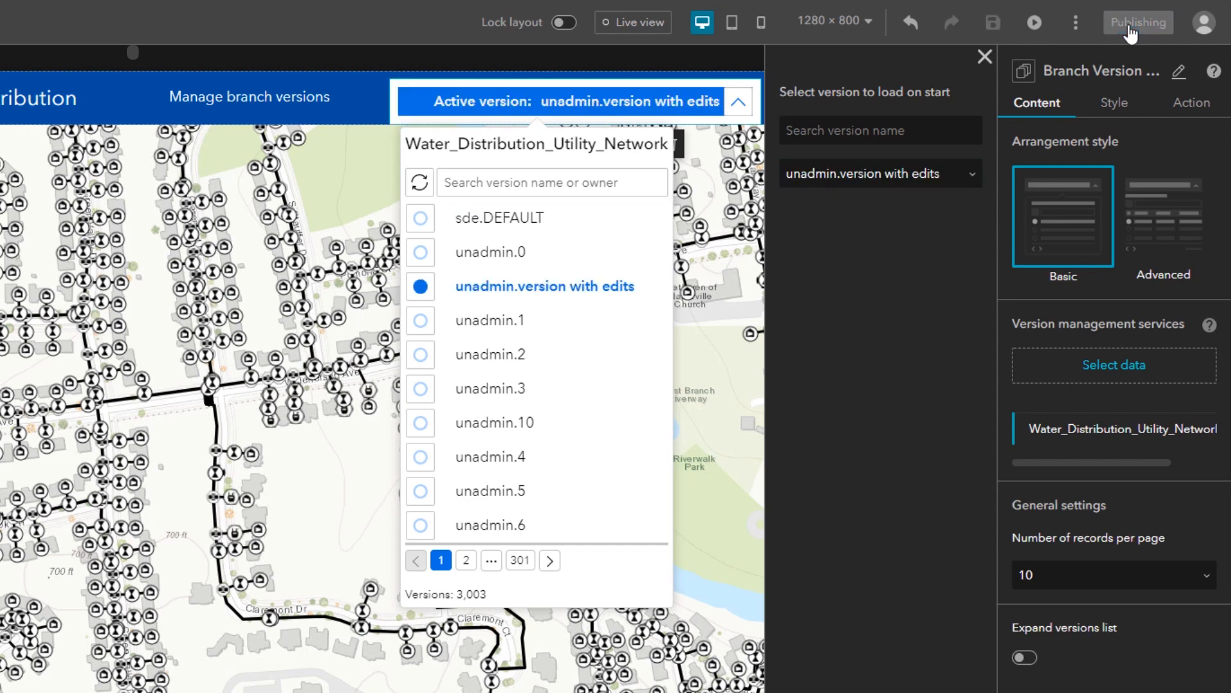
left_click(1079, 23)
left_click(1062, 91)
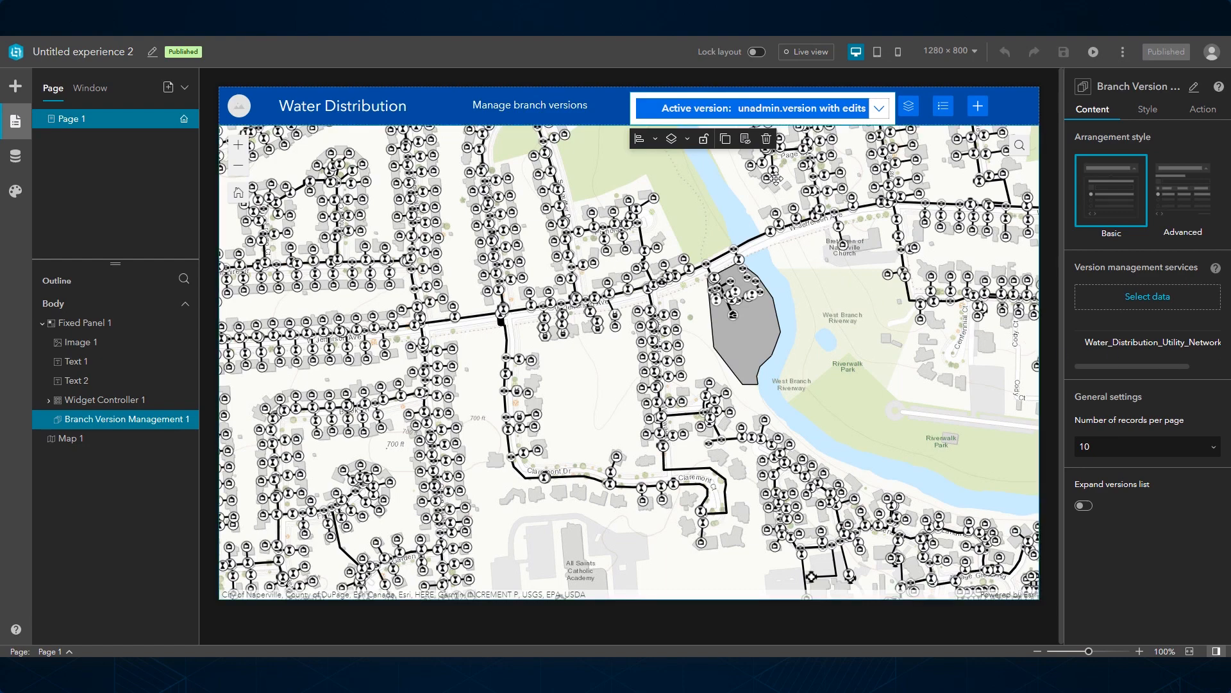
Step: Delete the Branch Version Management widget from the header and add a new one to the header's widget controller
left_click(766, 139)
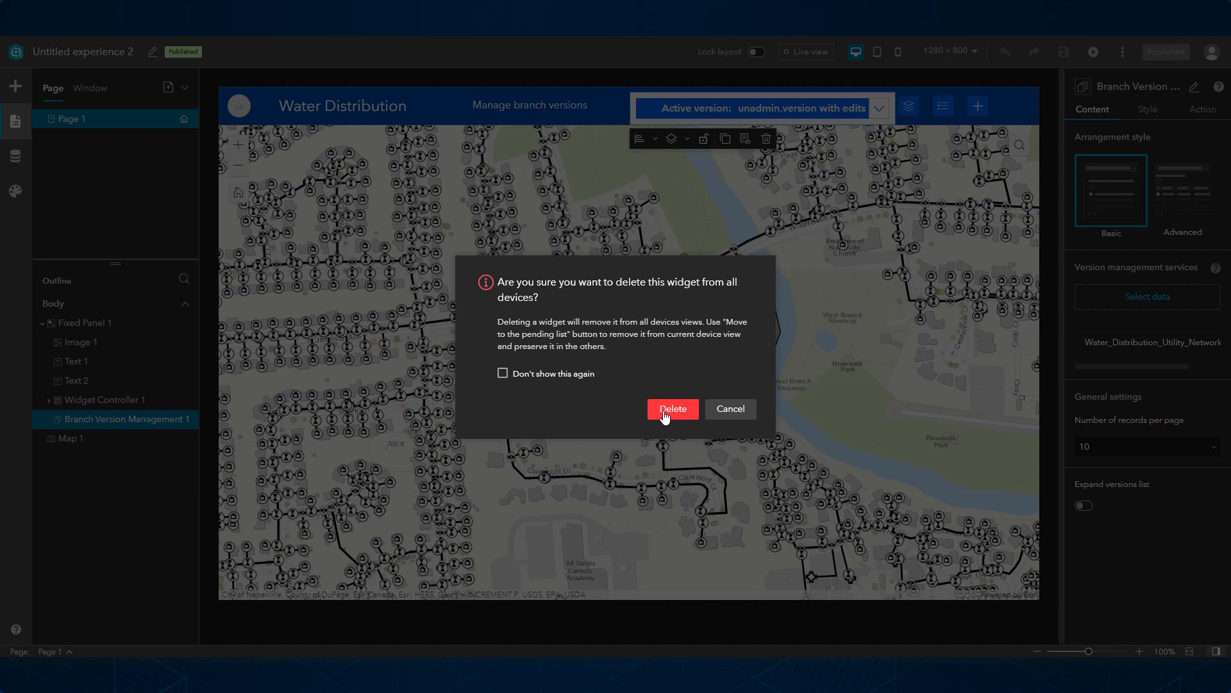
left_click(663, 413)
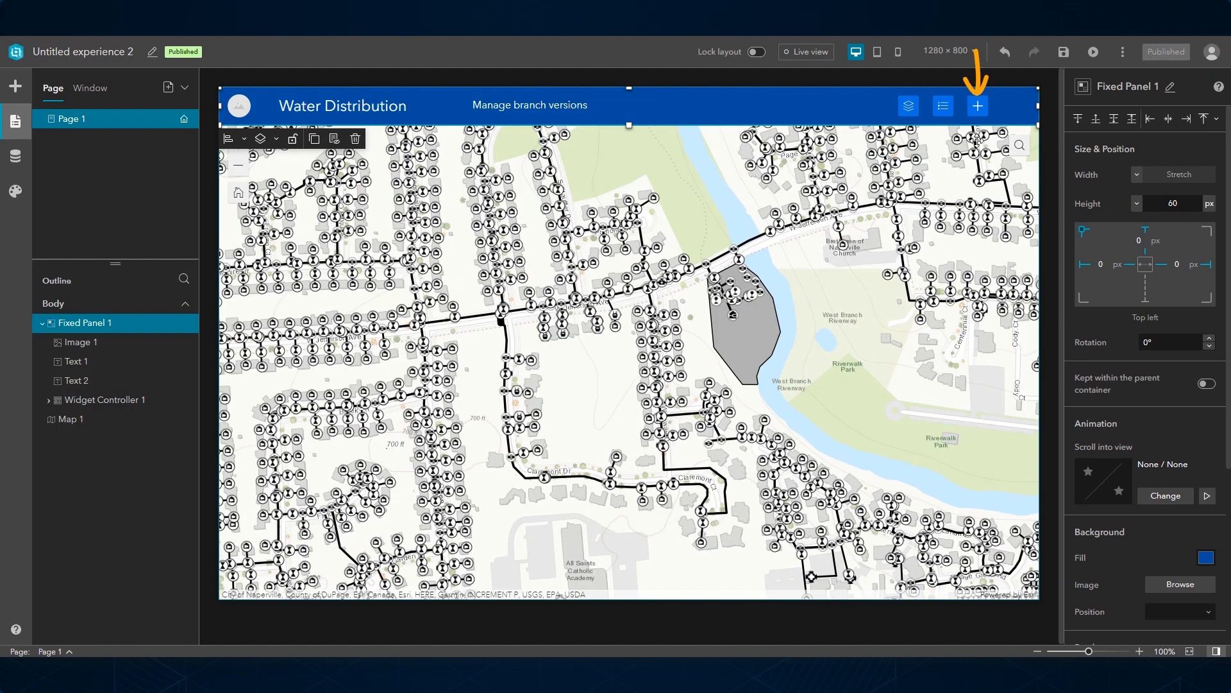
left_click(978, 106)
scroll(929, 242, "down", 2)
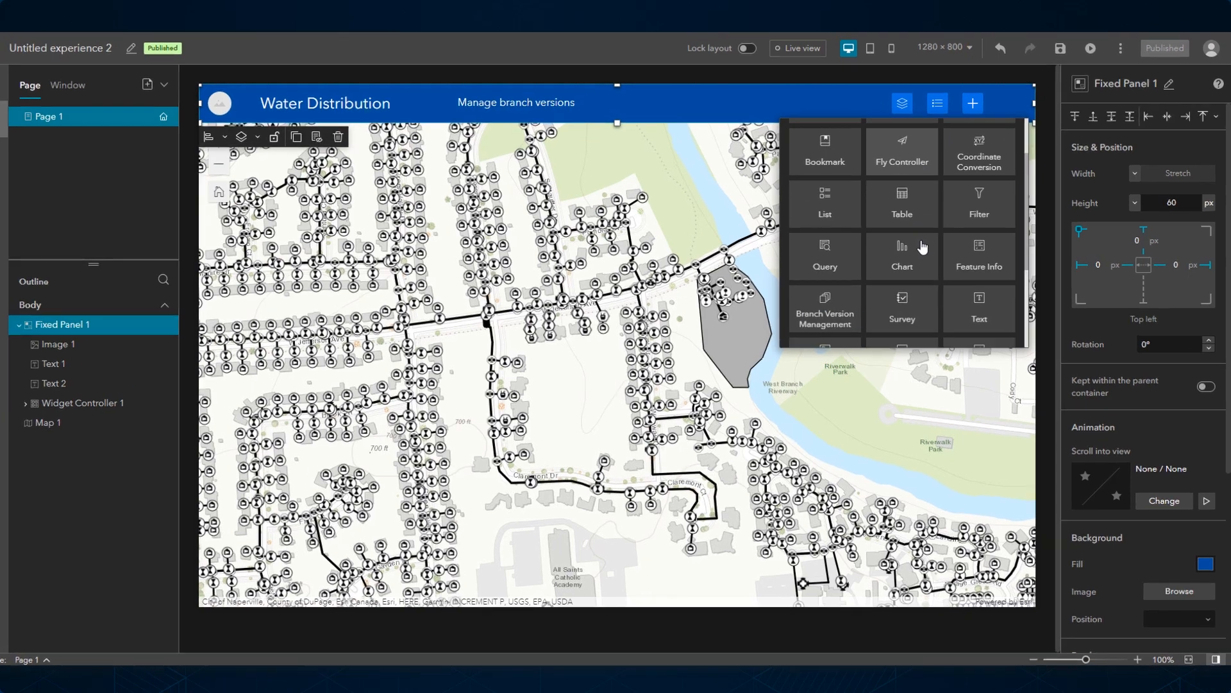
left_click(847, 304)
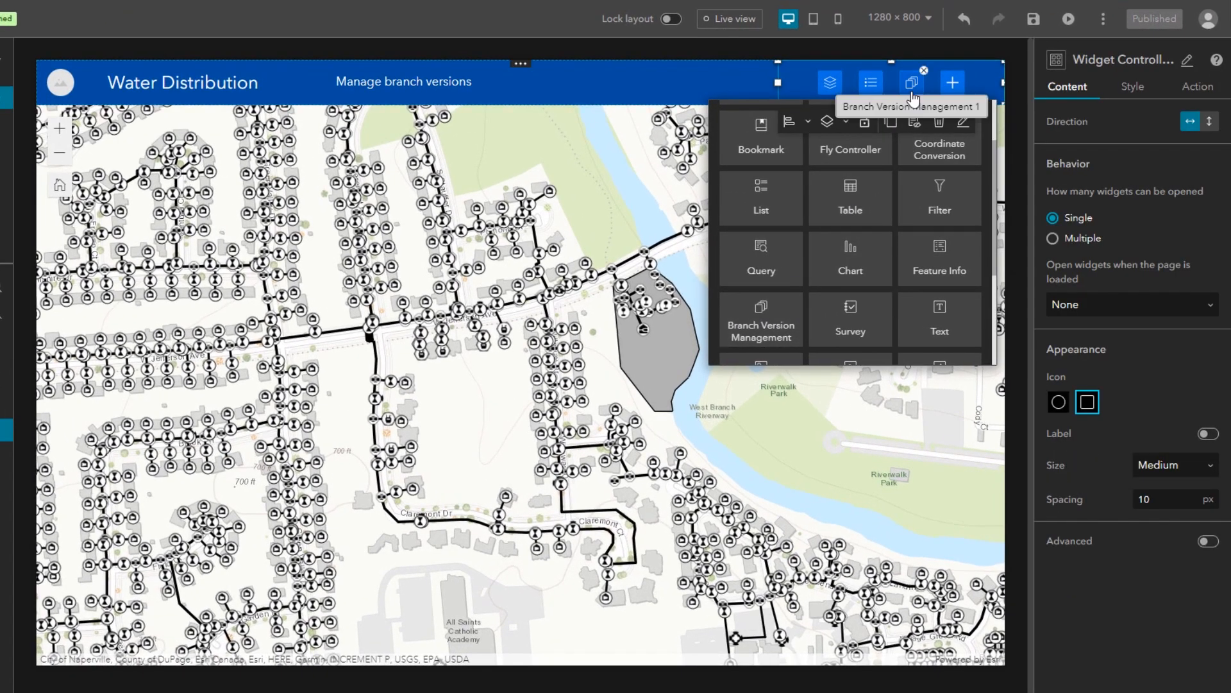
Step: Give the new widget the Advanced arrangement style and connect it to the Water_Distribution_Utility_Network service
left_click(911, 83)
left_click(1164, 199)
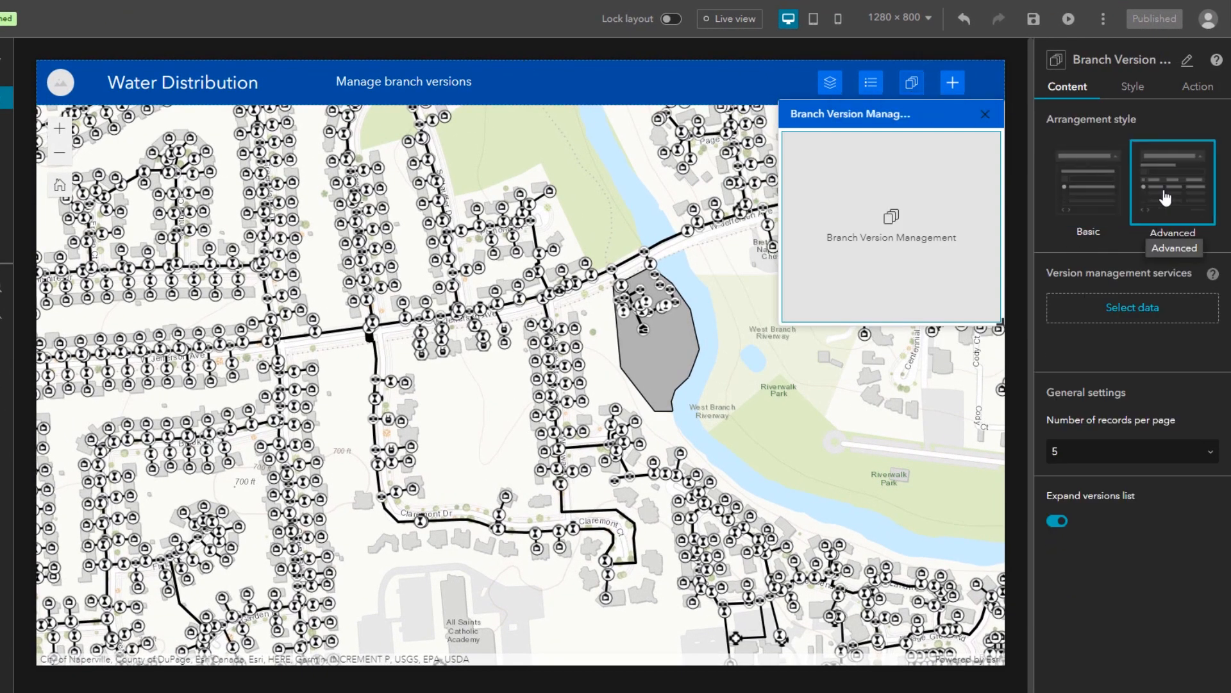
left_click(1098, 314)
left_click(917, 158)
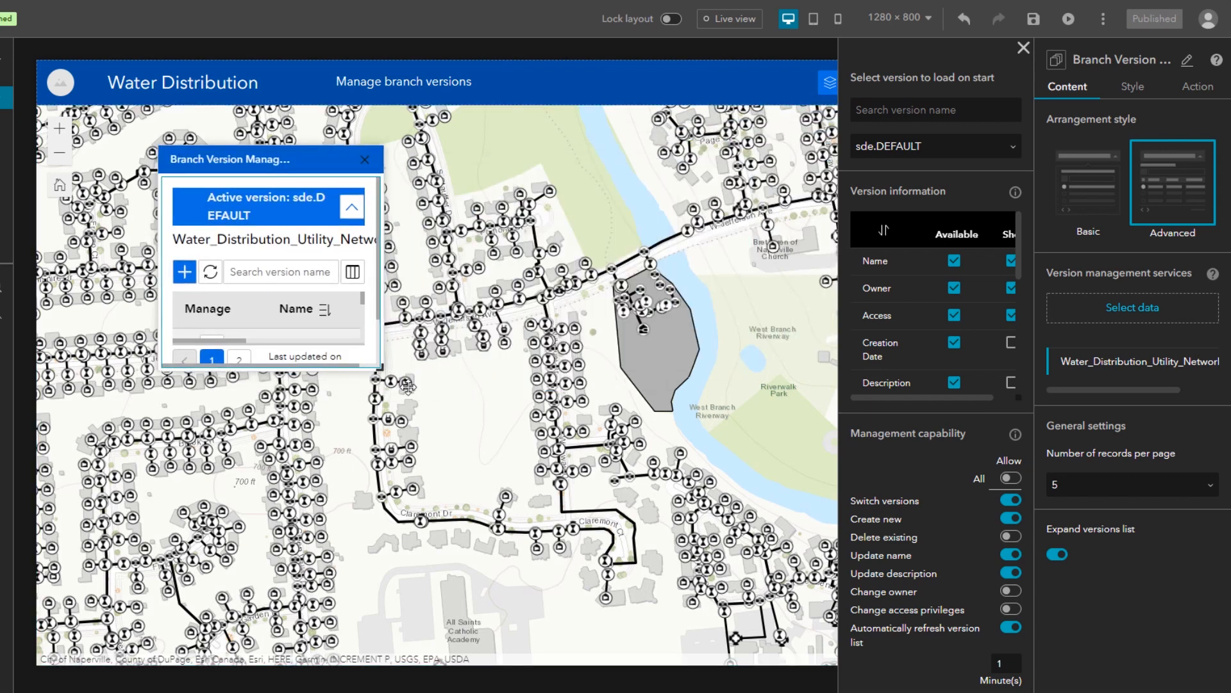
Step: Enlarge the widget's window and show the Creation Date column in its version list
mouse_move(1018, 244)
left_mouse_down()
mouse_move(1018, 365)
mouse_move(1021, 243)
left_mouse_up()
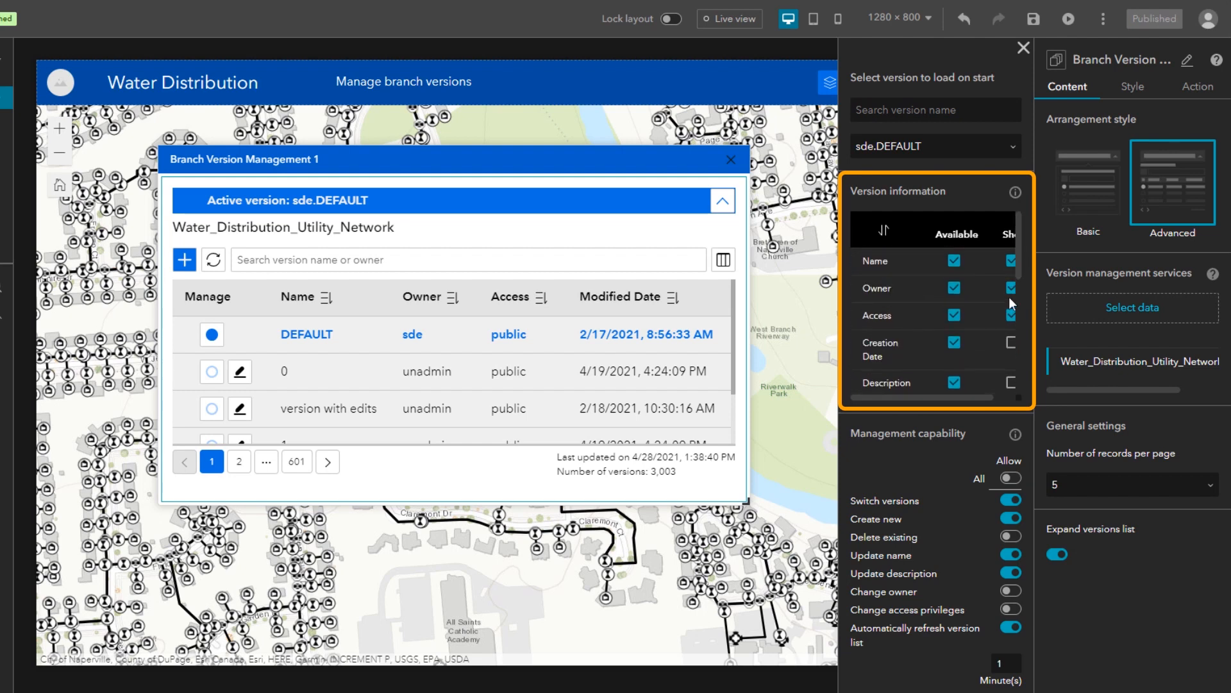
left_click(1010, 344)
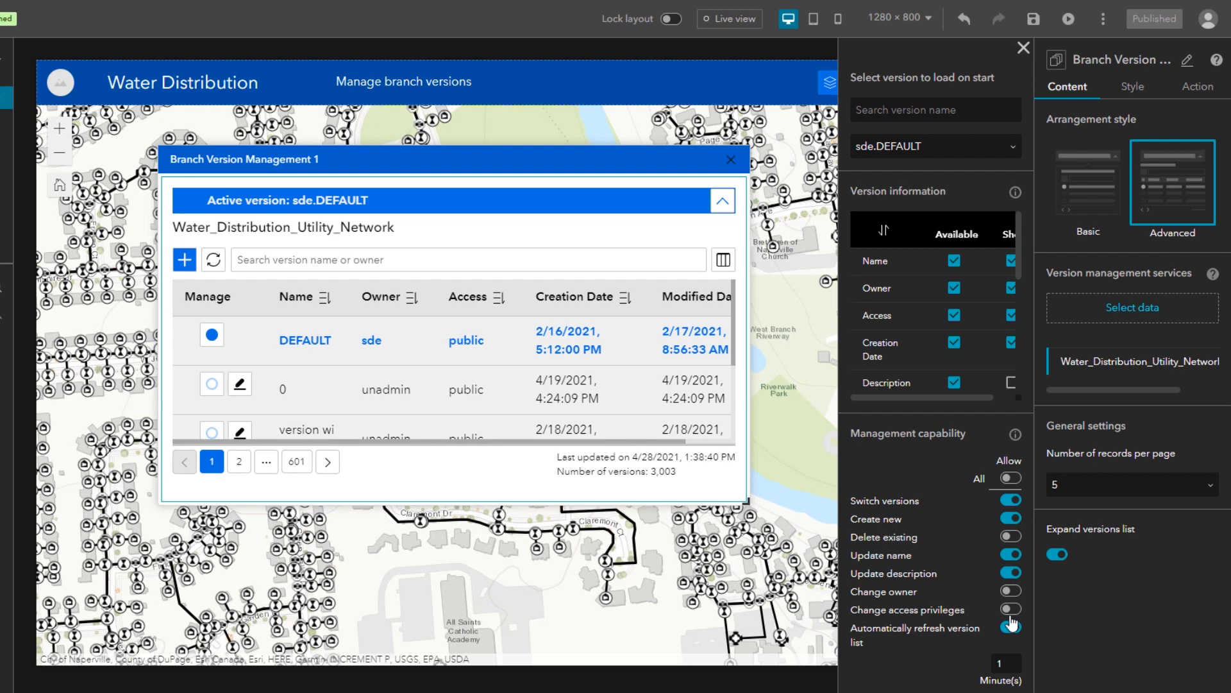
Step: Allow all management capabilities for the Branch Version Management widget
left_click(1015, 481)
left_click(1014, 481)
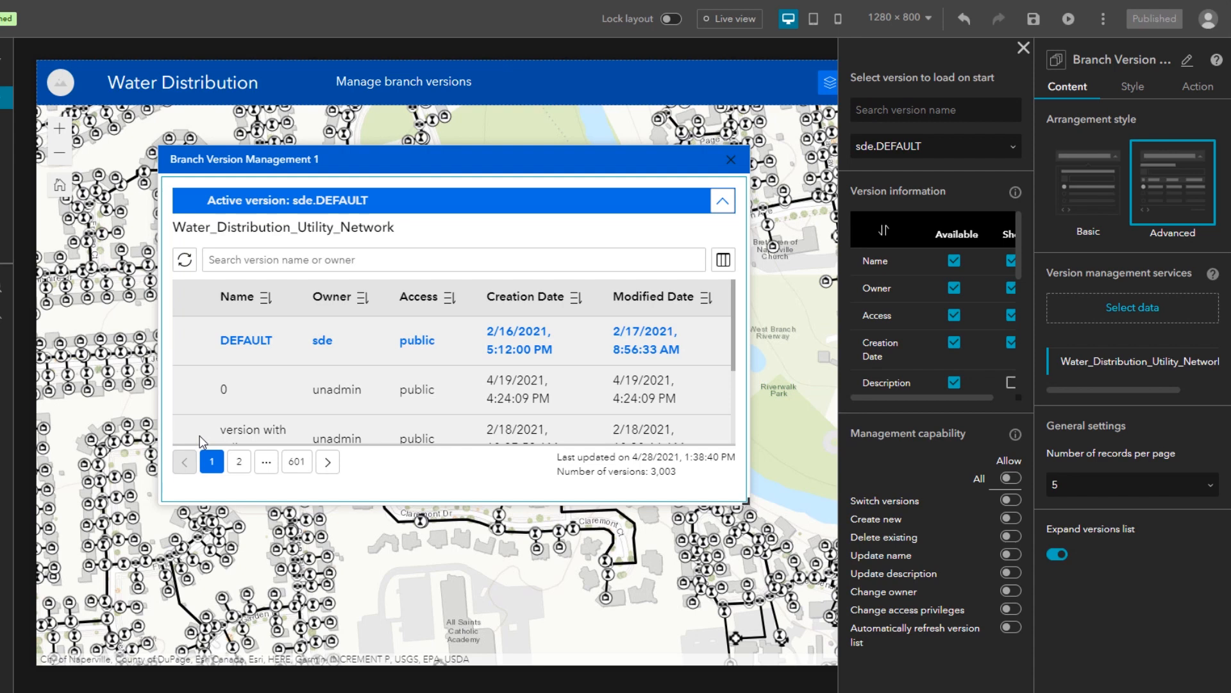
left_click(1009, 478)
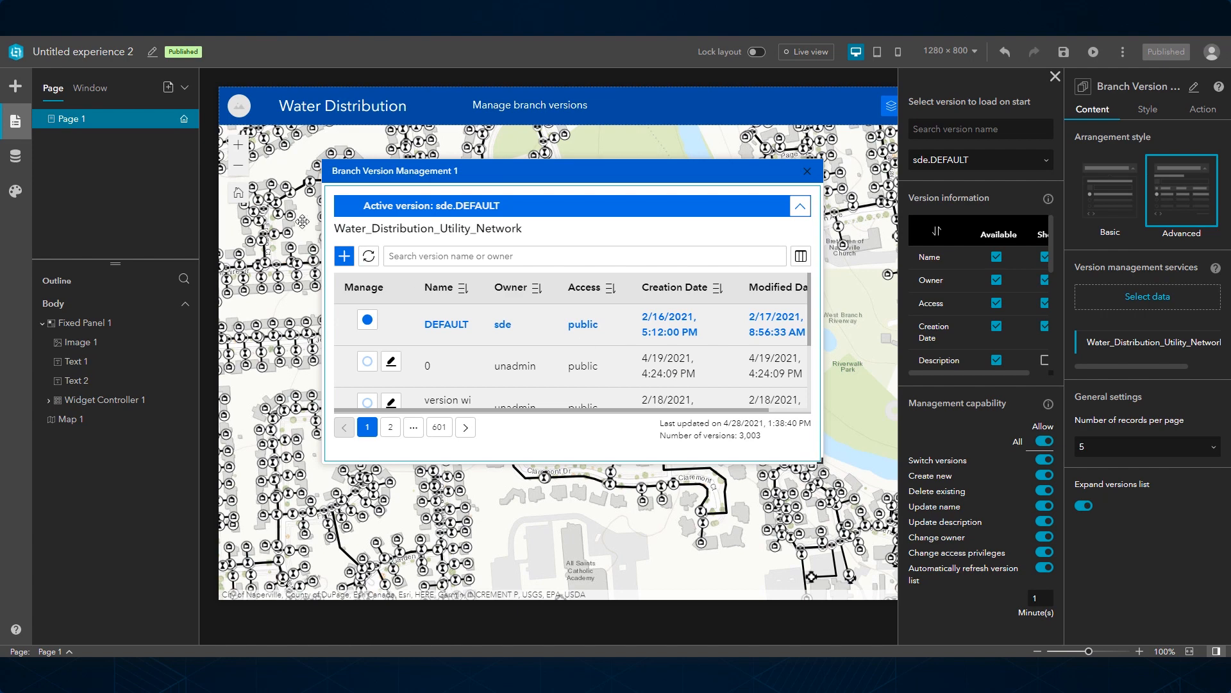
Step: Apply the Dark theme to the experience and open the Branch Version Management widget to see its appearance
left_click(16, 191)
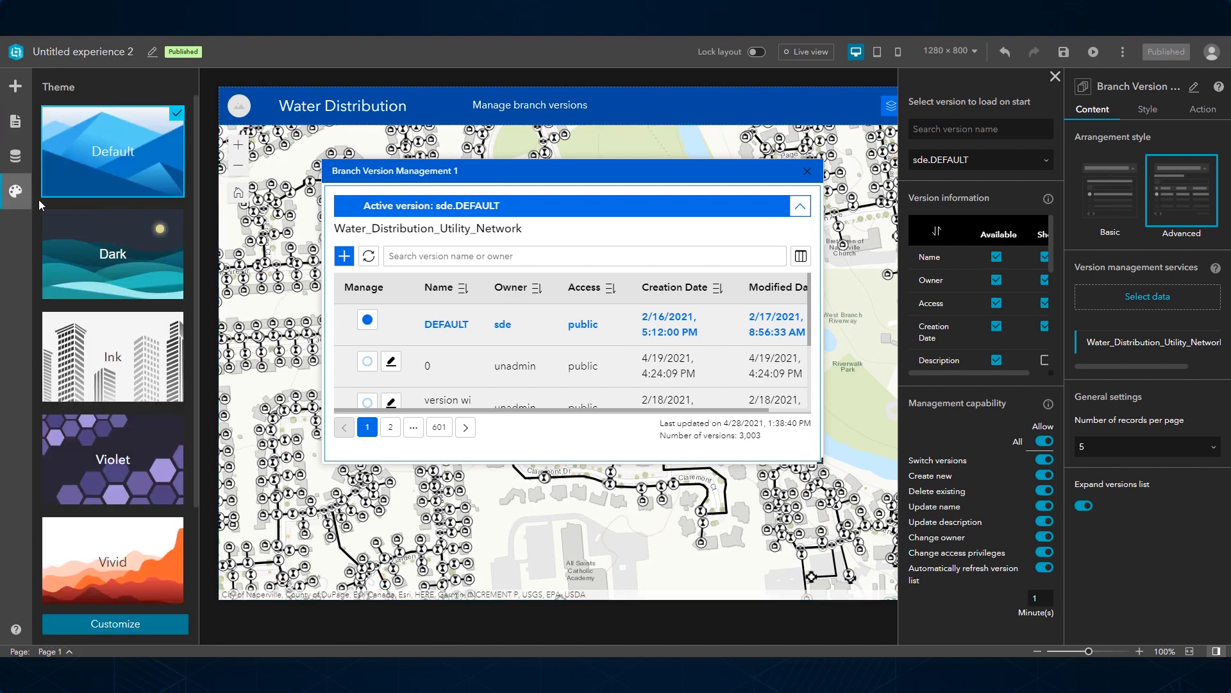
left_click(106, 276)
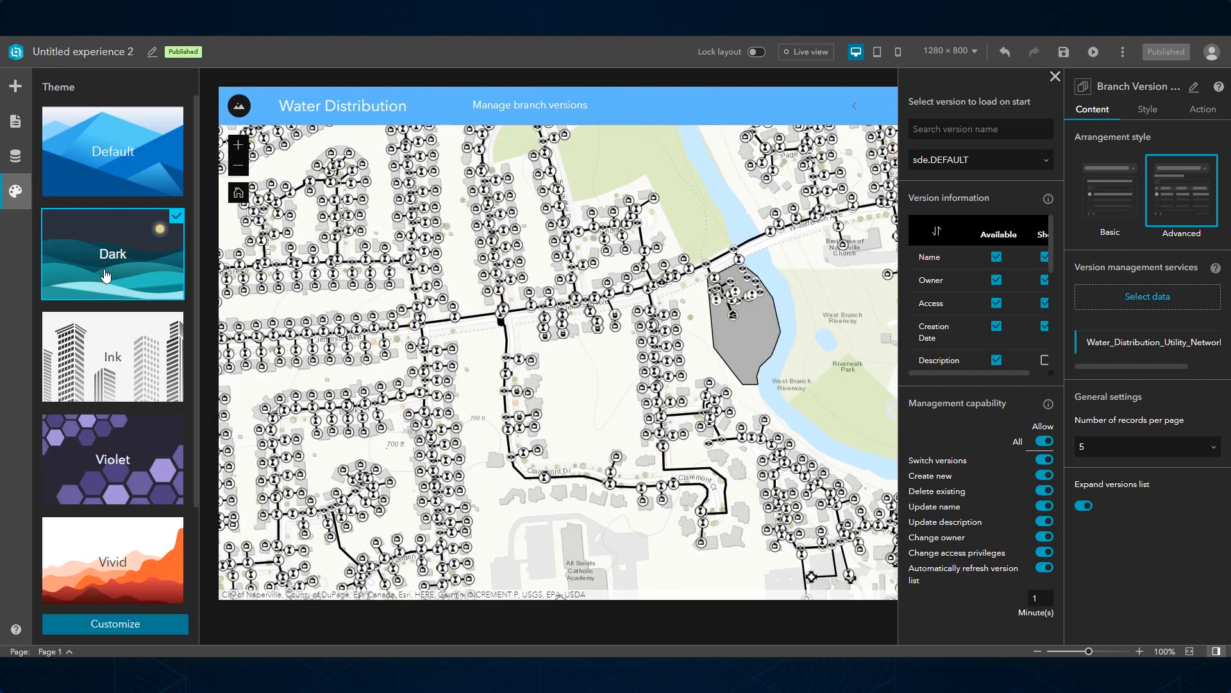
left_click(1057, 78)
left_click(994, 105)
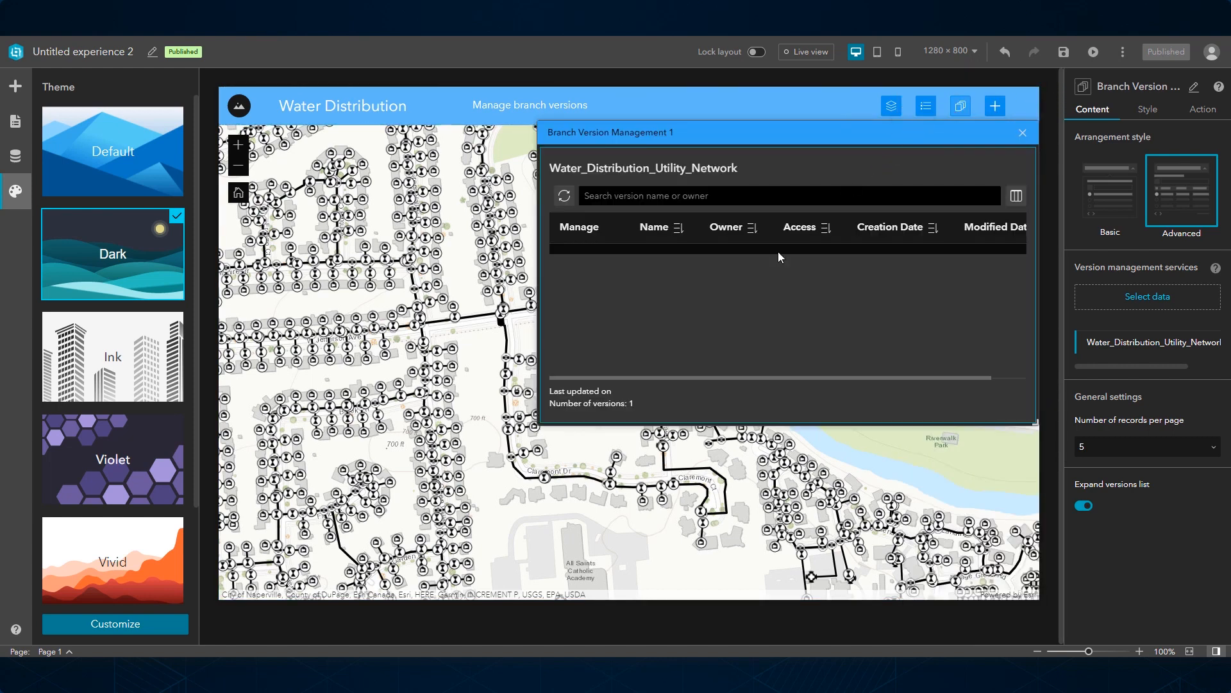